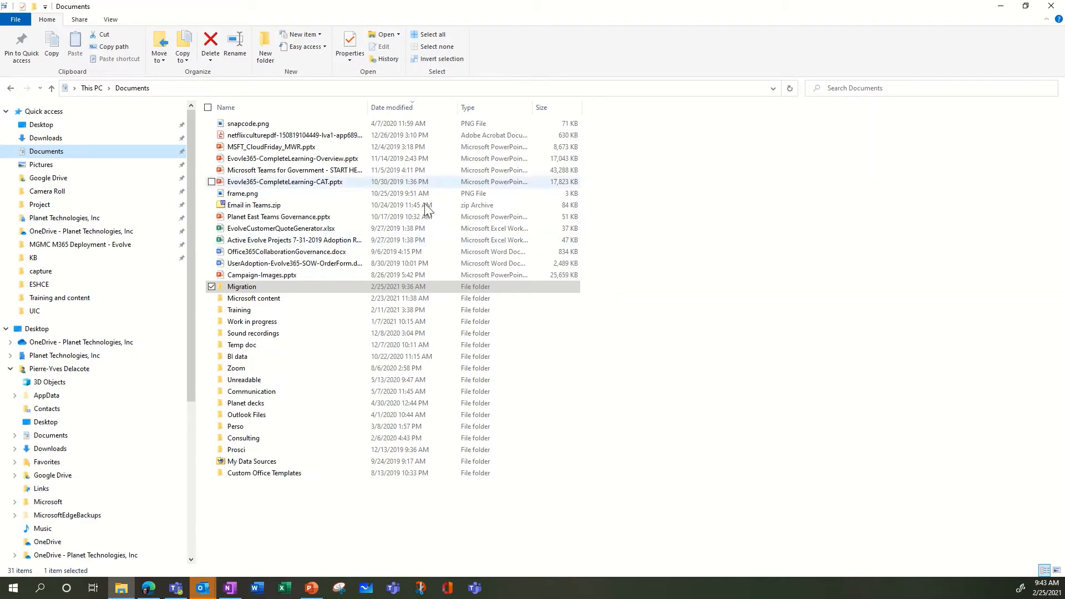
# Open the Migration folder in Documents, view the contents of its Assessment subfolder and return to the Migration folder
pyautogui.doubleClick(255, 288)
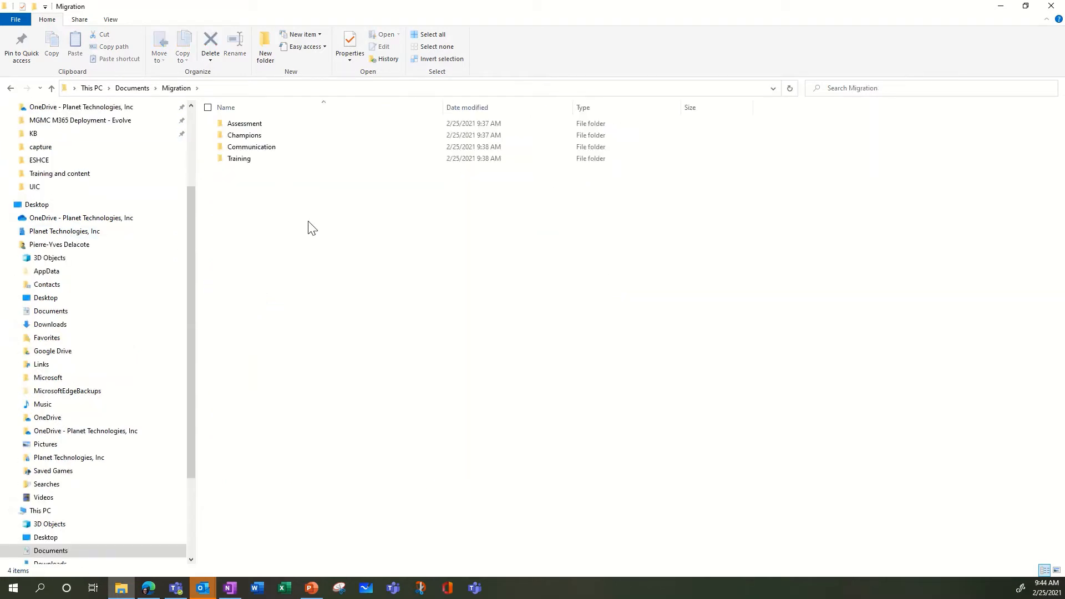
pyautogui.doubleClick(243, 124)
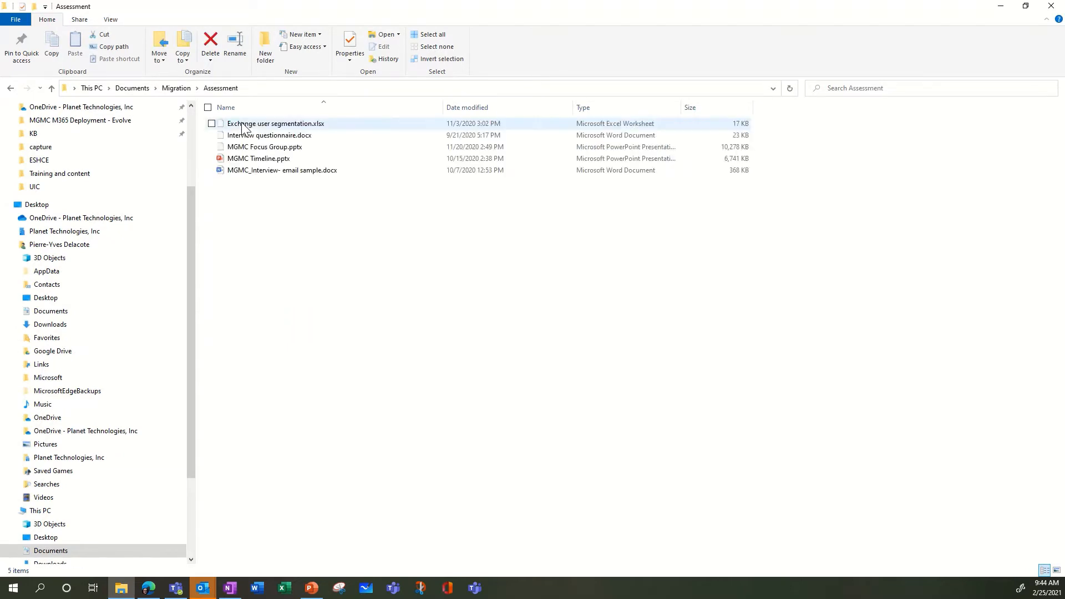
pyautogui.click(11, 88)
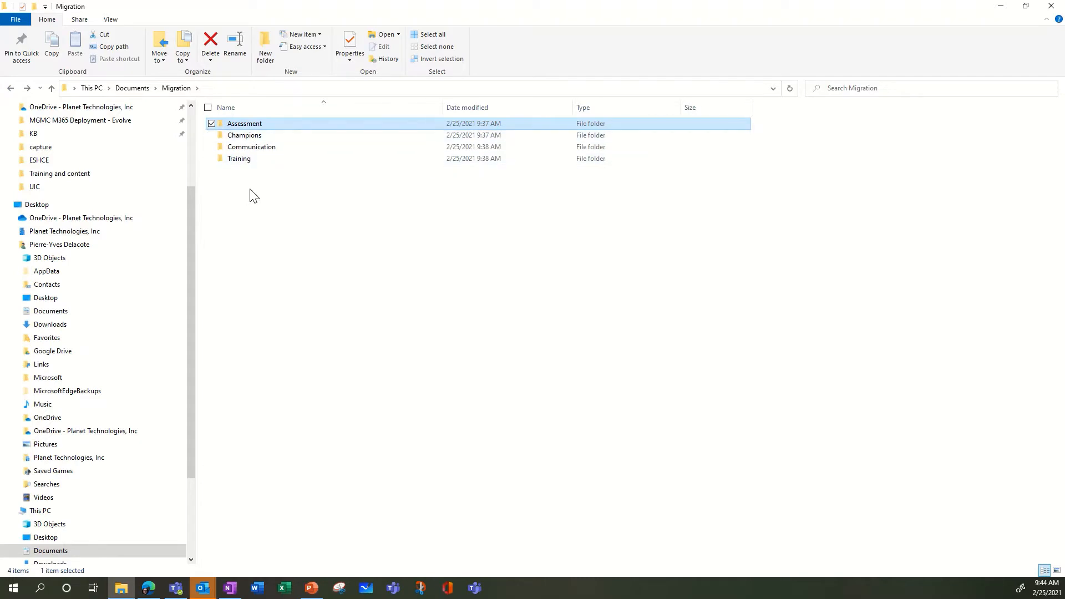
# Switch to Teams, show the Migration channel's files, and arrange the Teams window beside the File Explorer window of the Migration folder
pyautogui.click(176, 588)
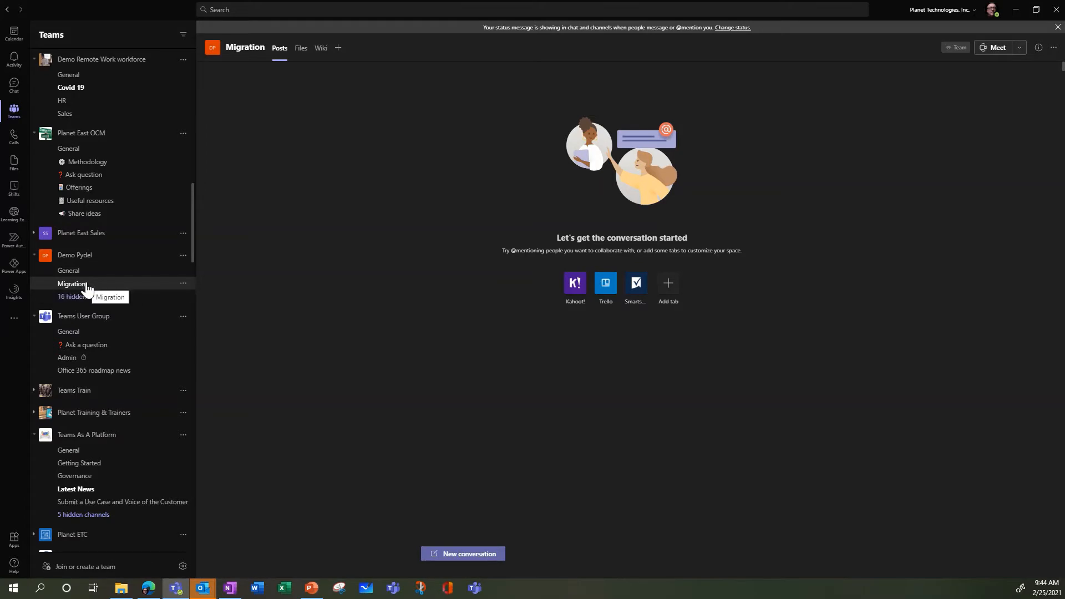
pyautogui.click(301, 49)
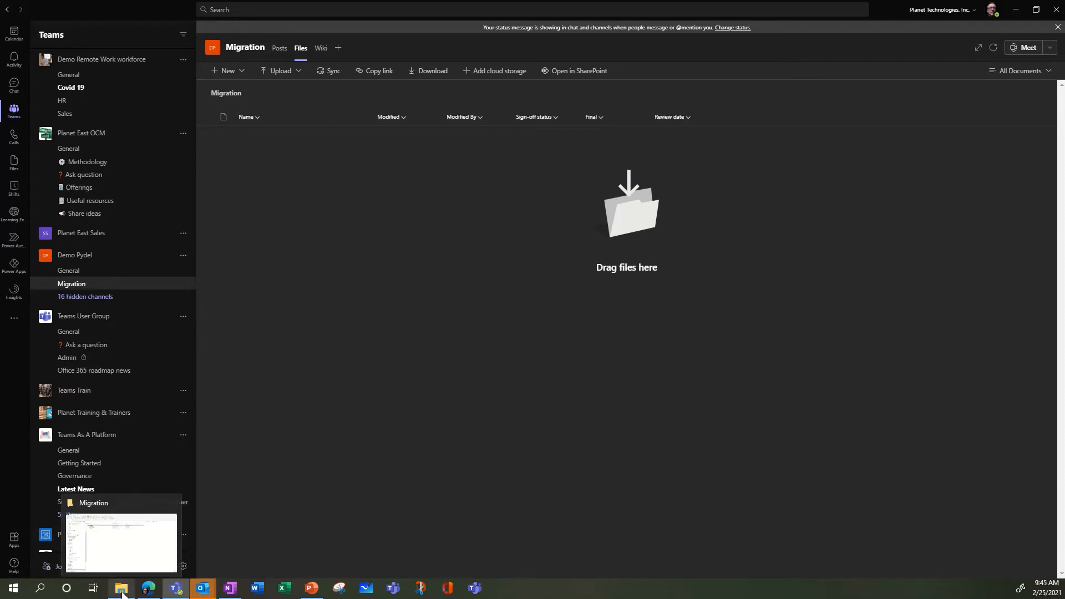
pyautogui.moveTo(147, 9); pyautogui.dragTo(616, 25)
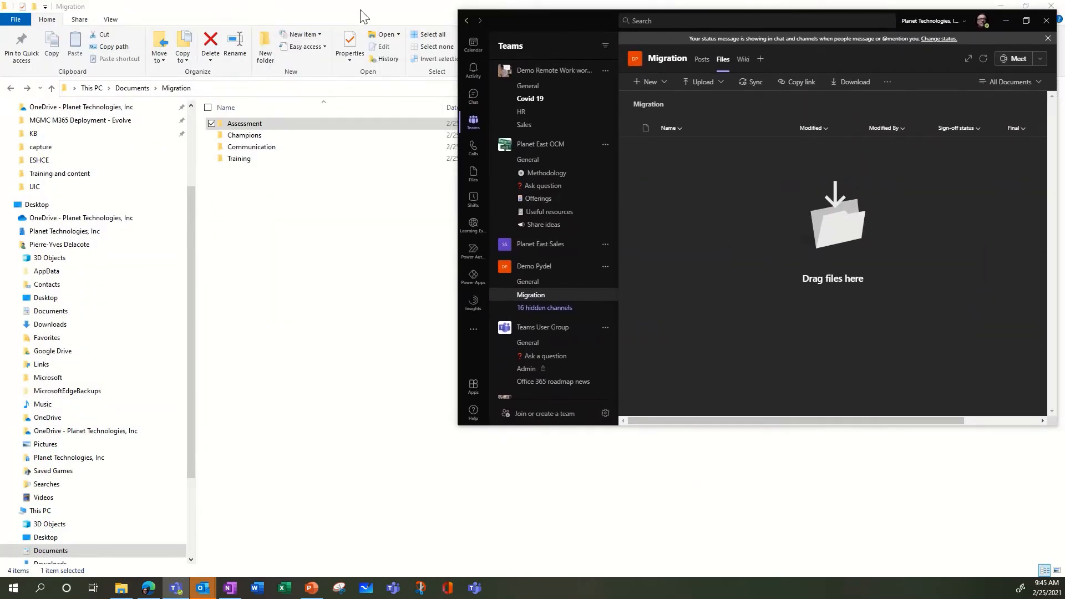
pyautogui.moveTo(360, 9); pyautogui.dragTo(304, 20)
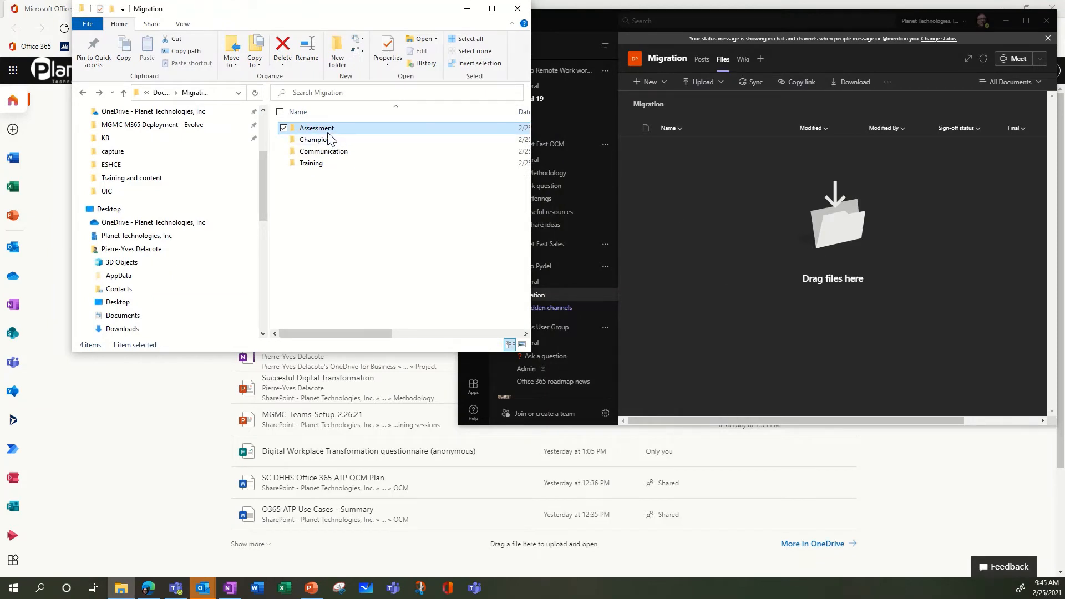
# Upload the Assessment, Champions, Communication and Training folders to the Migration channel's files, and maximize the Teams window
pyautogui.keyDown('shift'); pyautogui.click(319, 164); pyautogui.keyUp('shift')
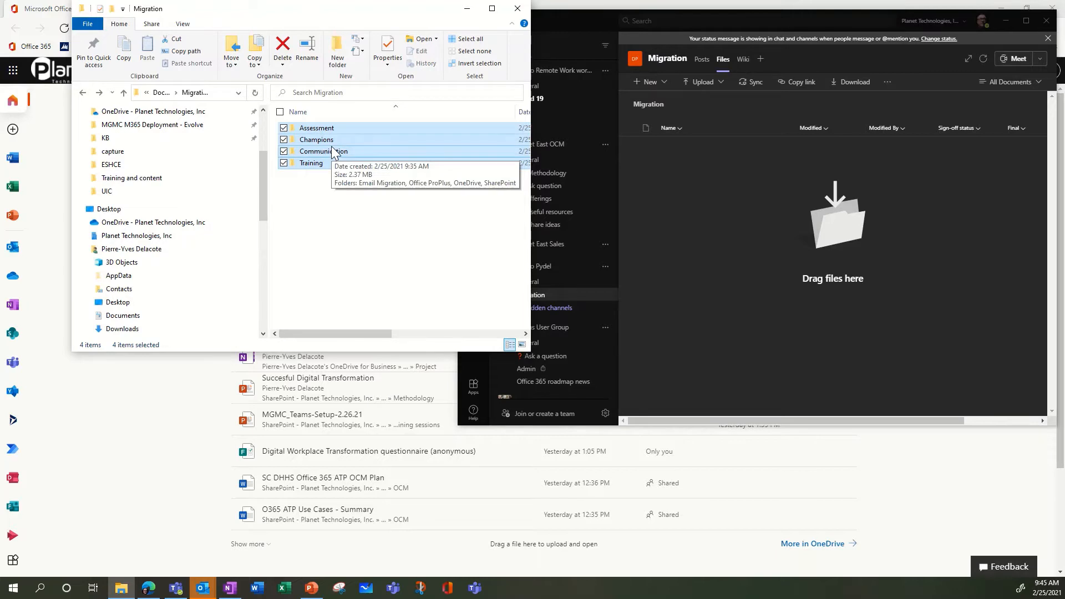
pyautogui.moveTo(331, 147); pyautogui.dragTo(788, 238)
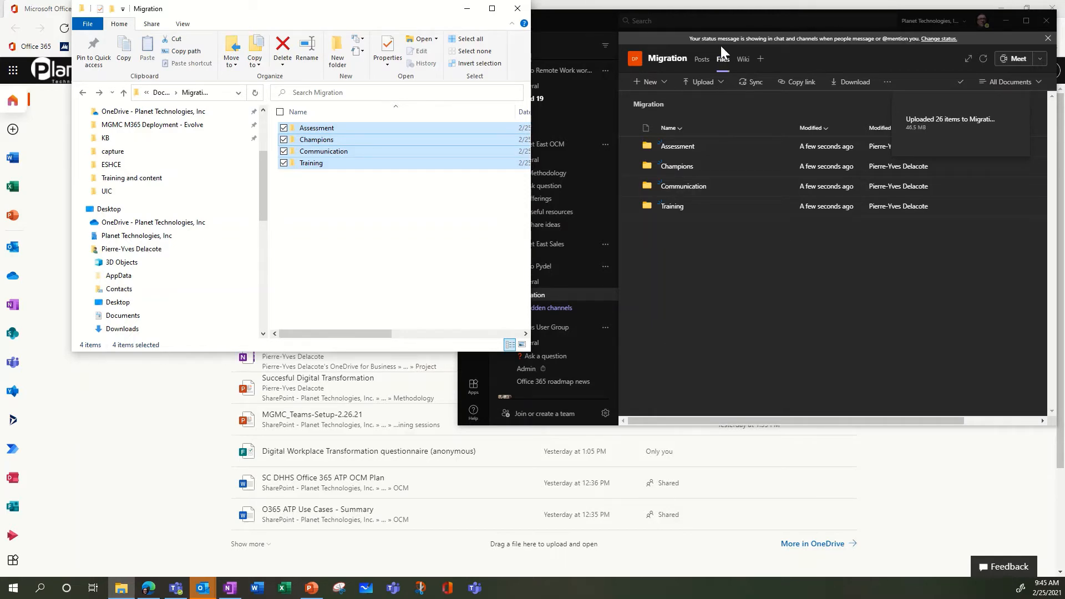
pyautogui.click(578, 14)
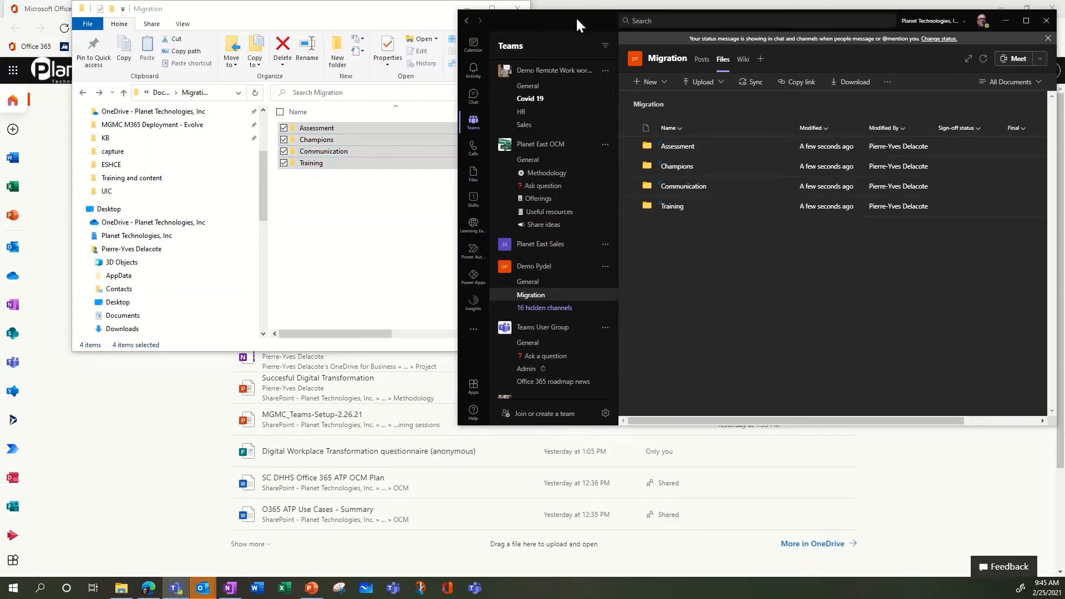
pyautogui.moveTo(575, 15); pyautogui.dragTo(333, 2)
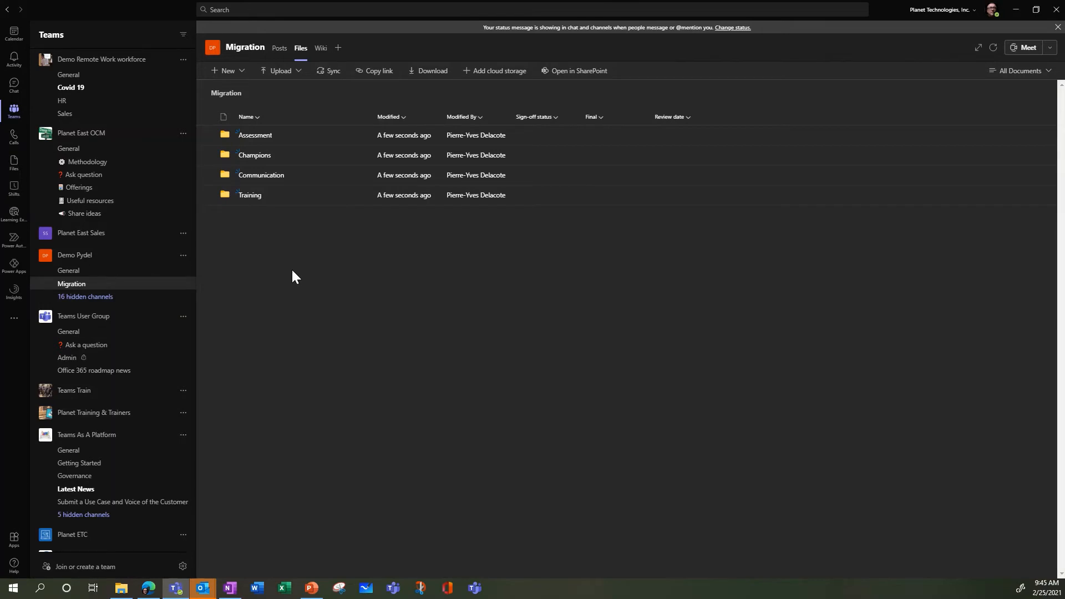
# Sync the Migration channel's files to the computer and open the Planet Technologies, Inc folder in a maximized File Explorer window
pyautogui.click(328, 78)
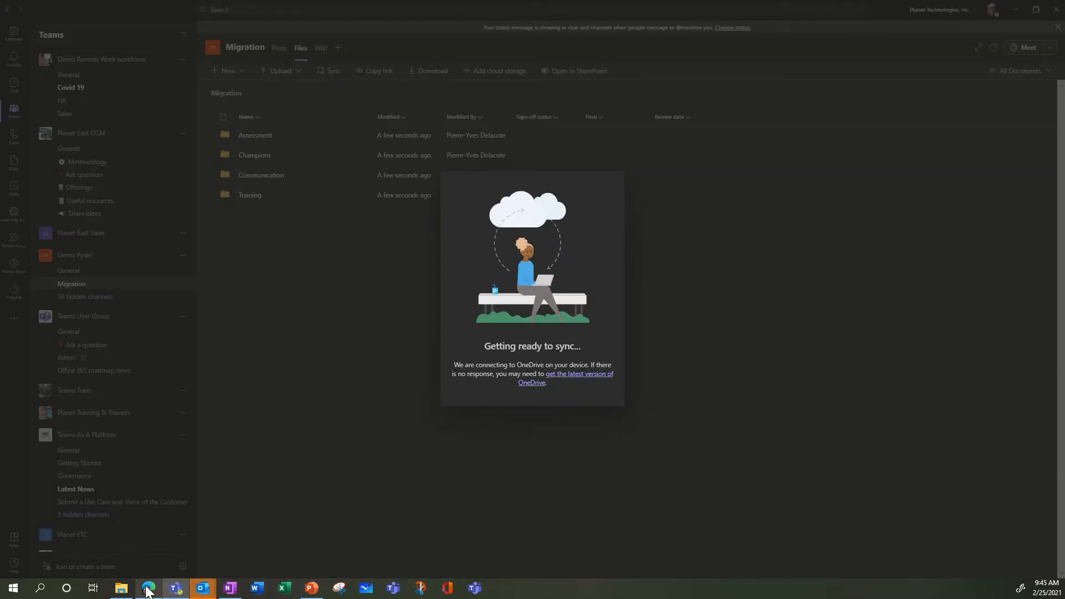
pyautogui.moveTo(124, 593)
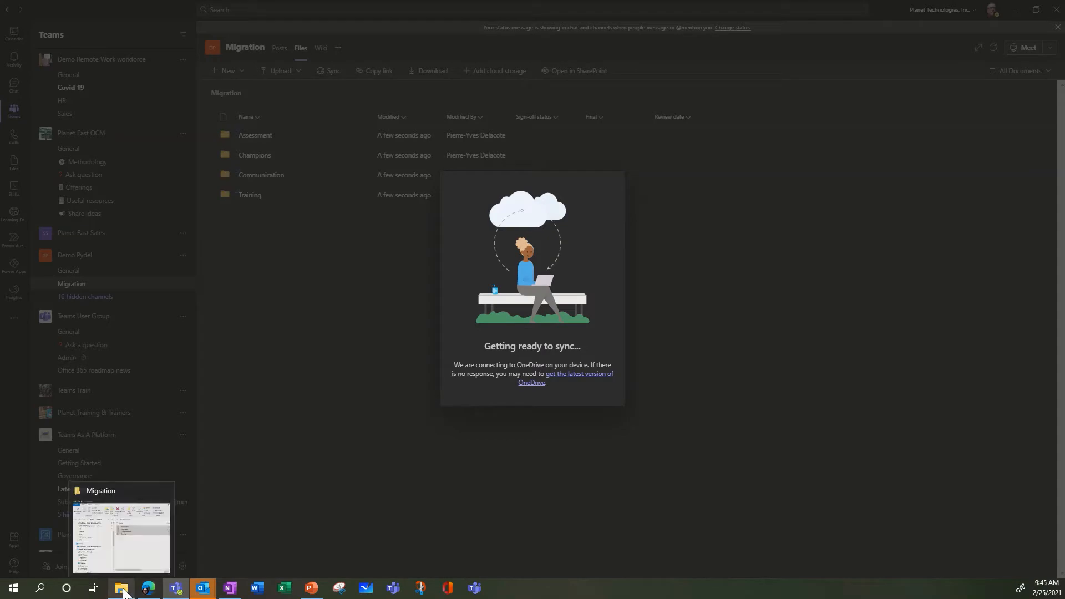
pyautogui.click(128, 539)
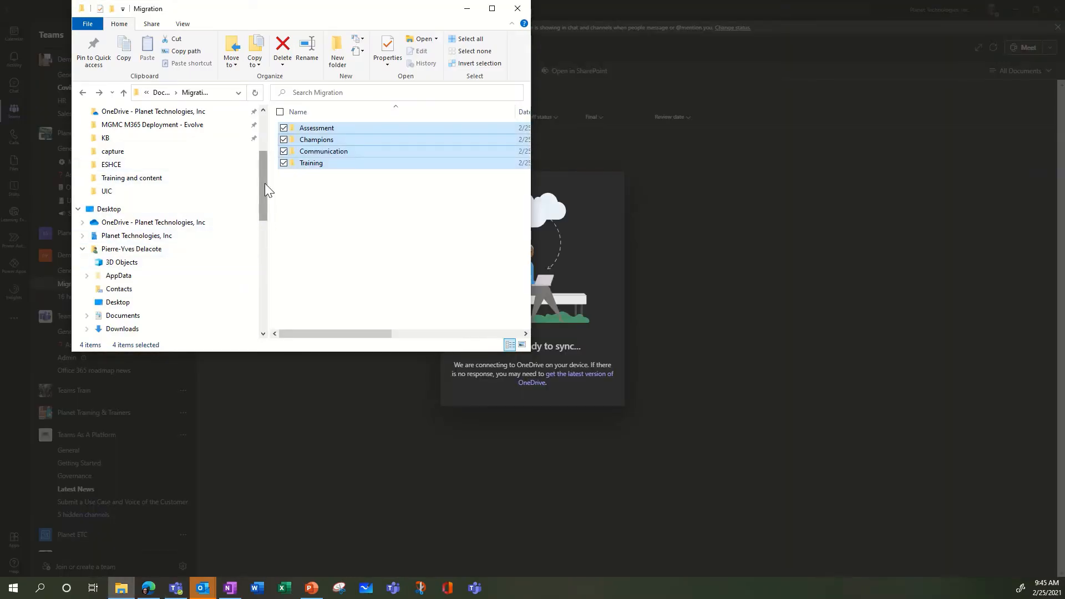
pyautogui.moveTo(265, 184); pyautogui.dragTo(278, 237)
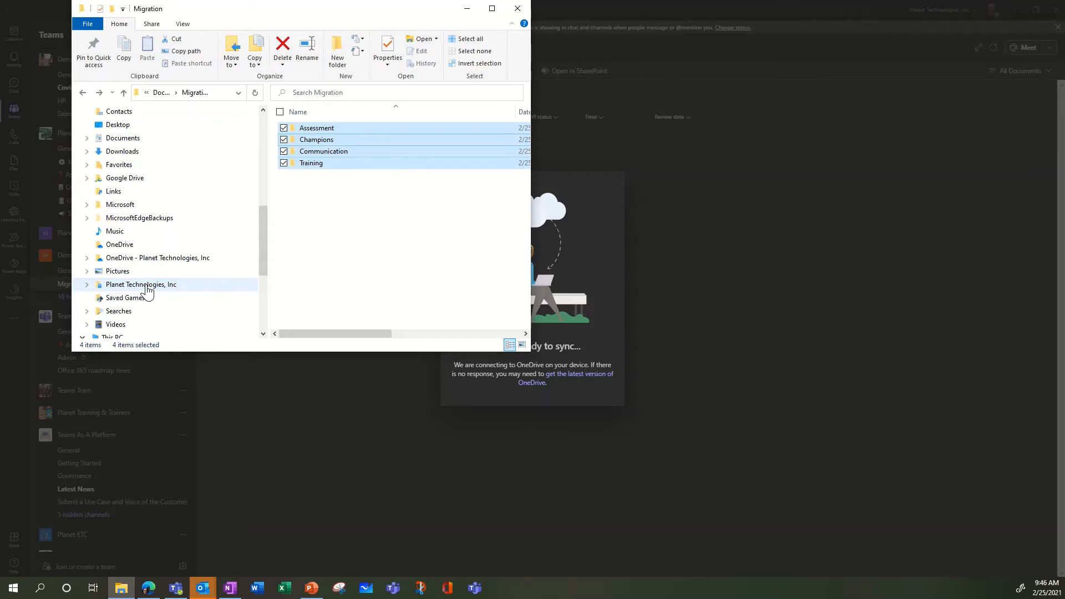
pyautogui.click(146, 285)
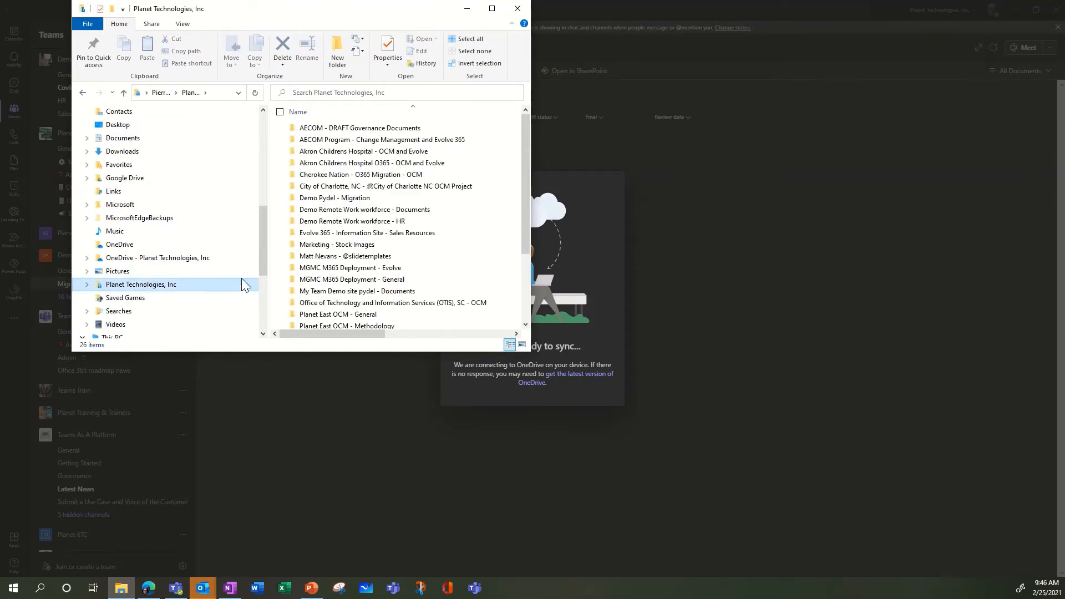
pyautogui.click(492, 8)
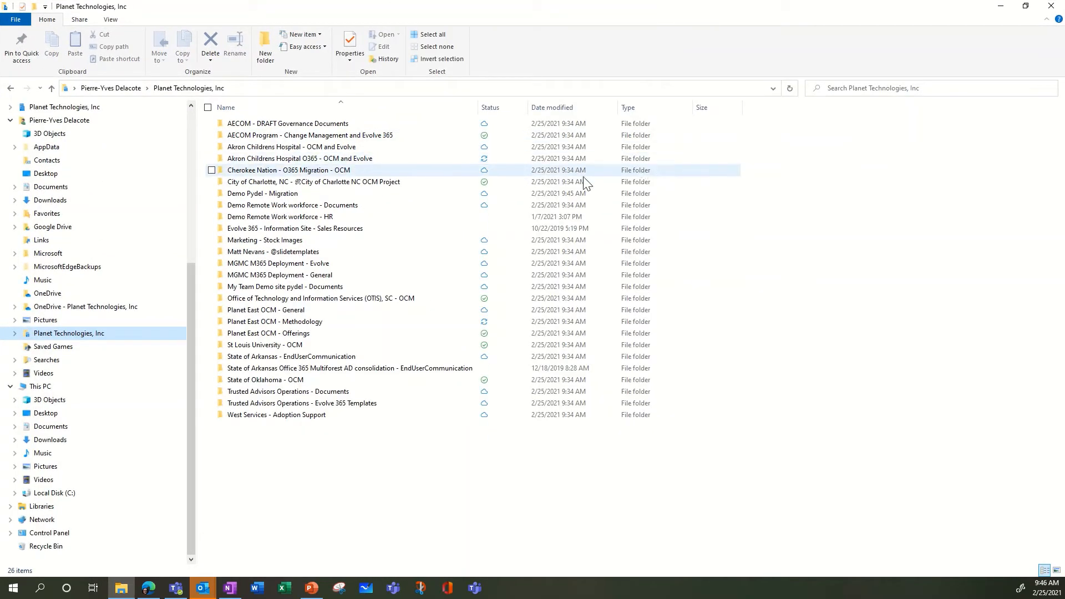
# Sort the synced folders by date modified, newest first, and open the Assessment subfolder of Demo Pydel - Migration
pyautogui.click(566, 106)
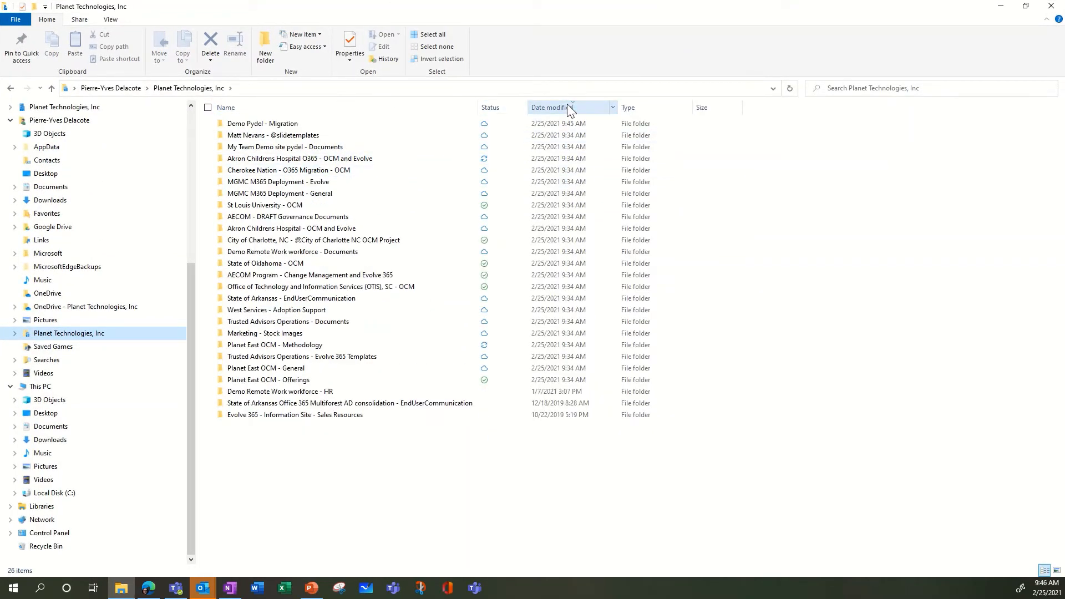
pyautogui.click(304, 126)
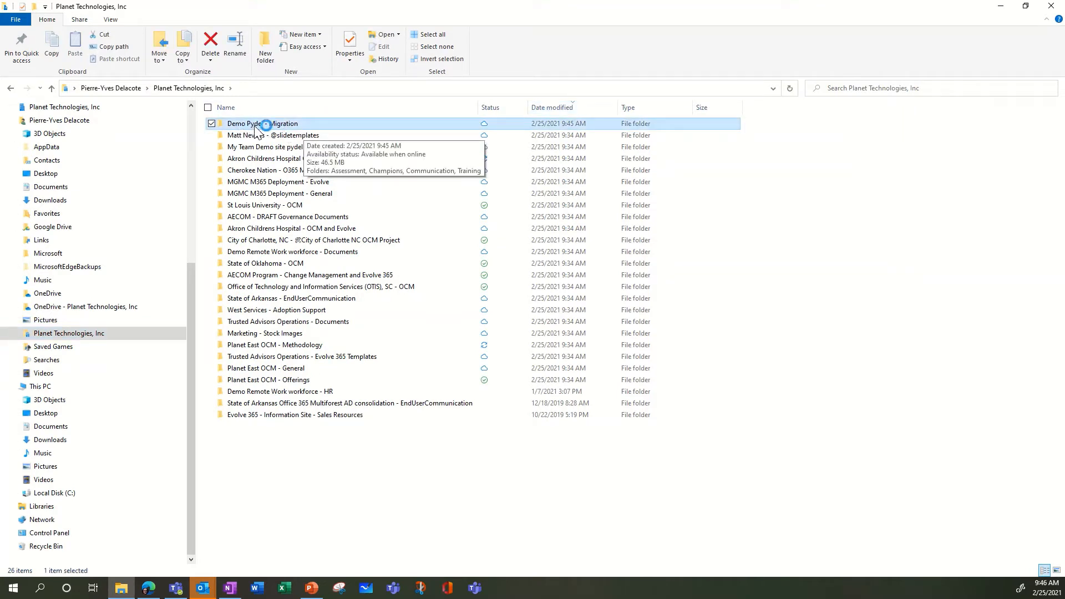
pyautogui.doubleClick(292, 127)
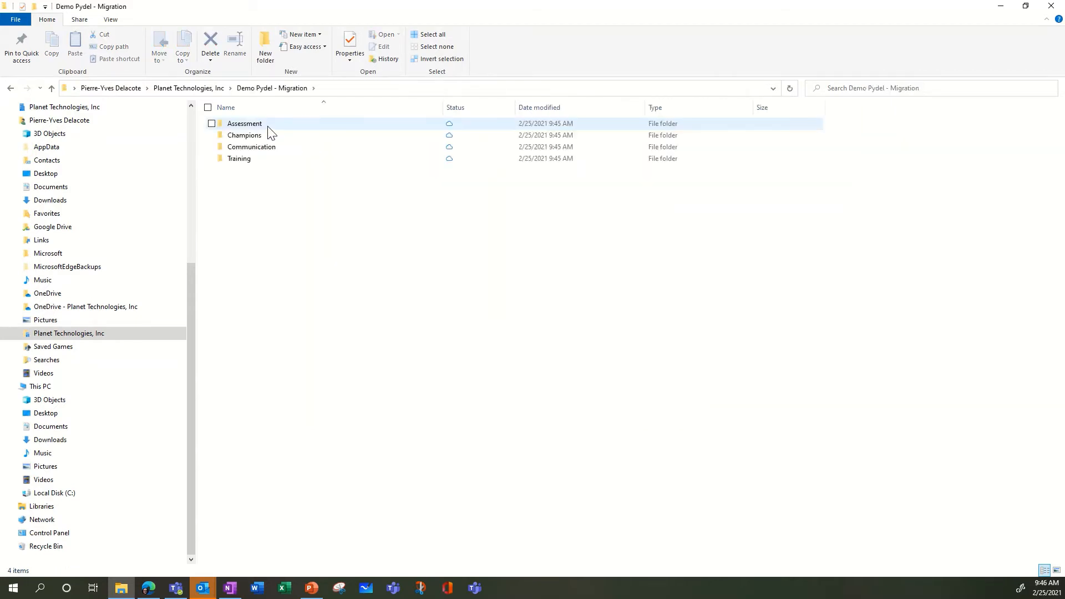
pyautogui.doubleClick(267, 126)
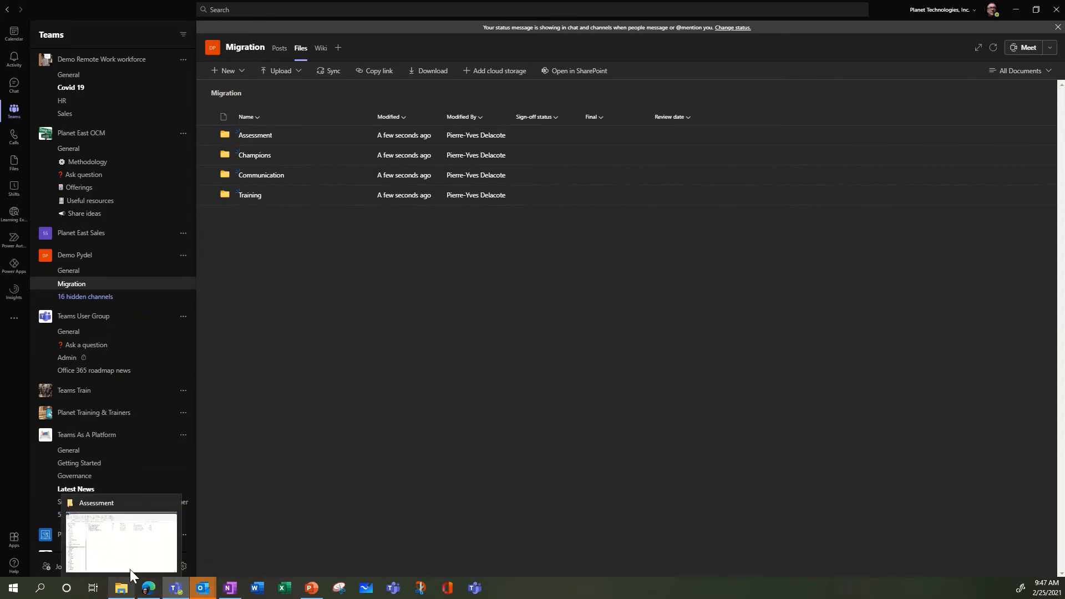
# Permanently delete the Assessment, Champions, Communication and Training folders from the synced Demo Pydel - Migration folder in File Explorer
pyautogui.click(138, 555)
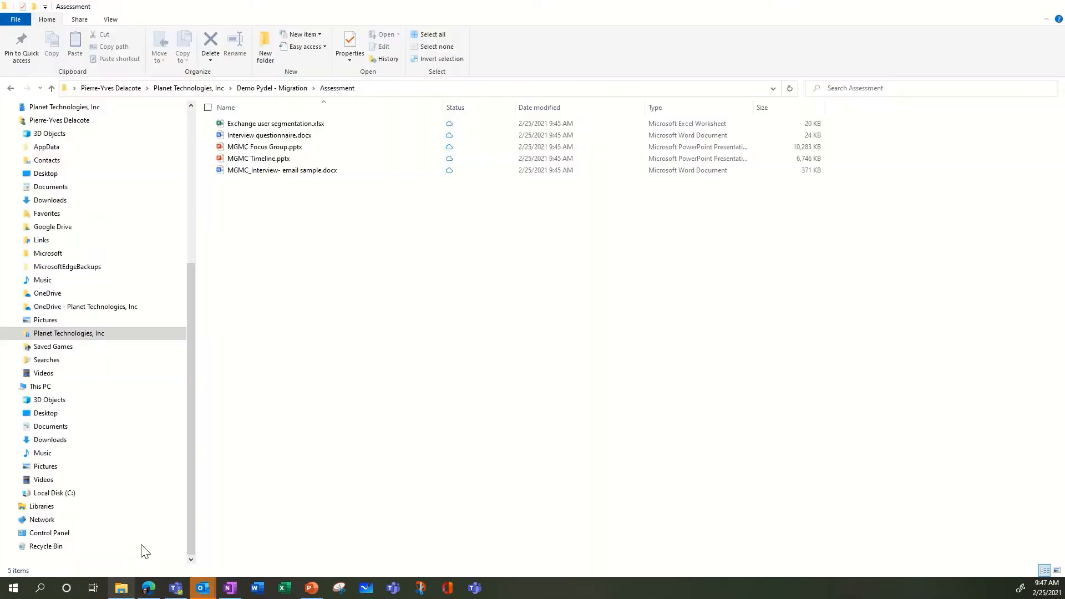
pyautogui.click(271, 90)
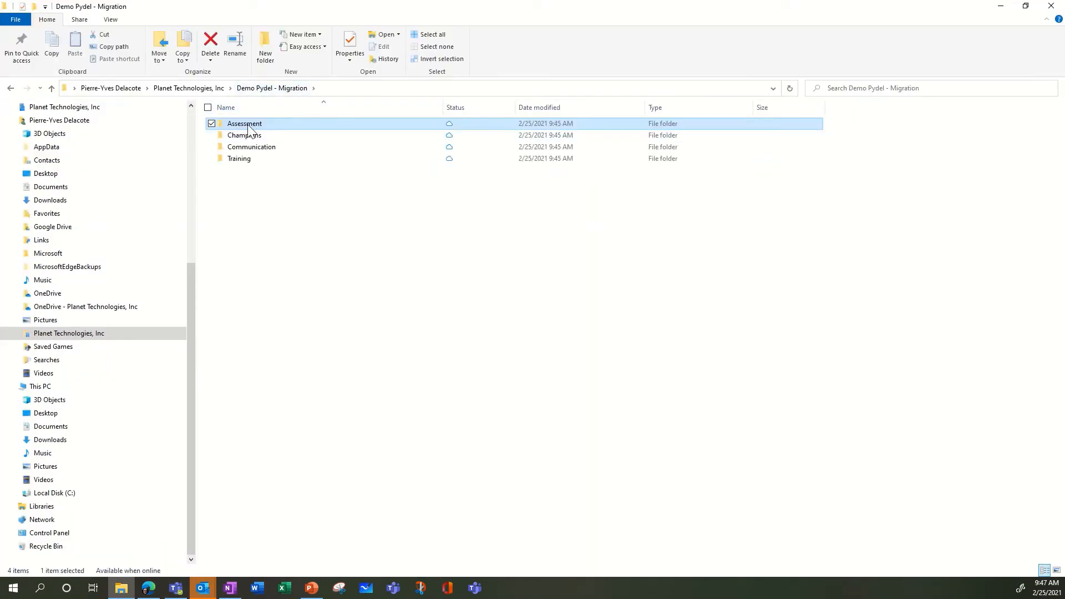
pyautogui.keyDown('shift'); pyautogui.click(239, 159); pyautogui.keyUp('shift')
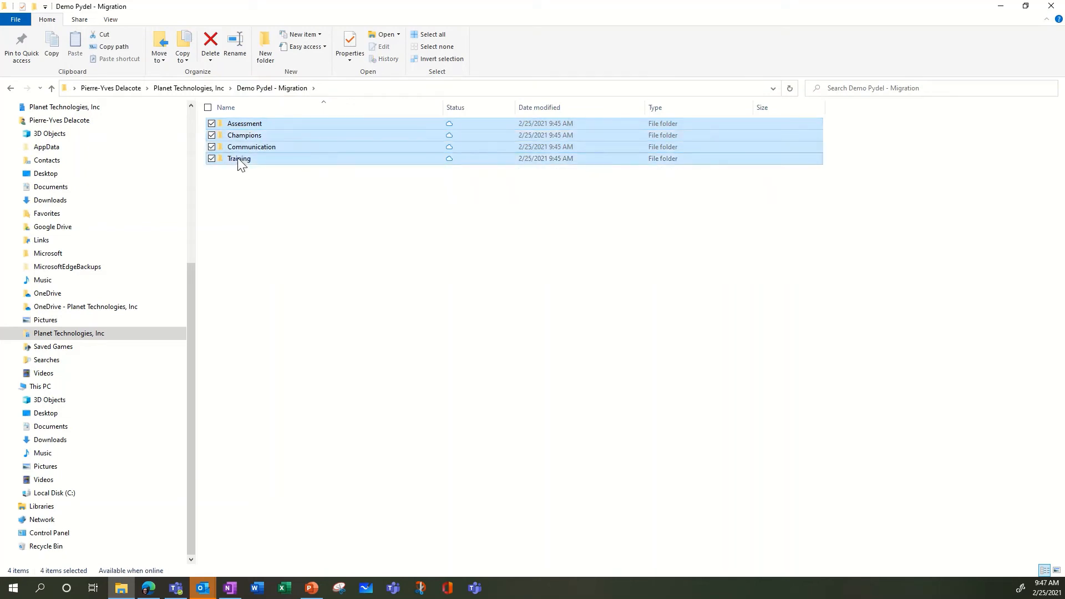
pyautogui.press('Delete')
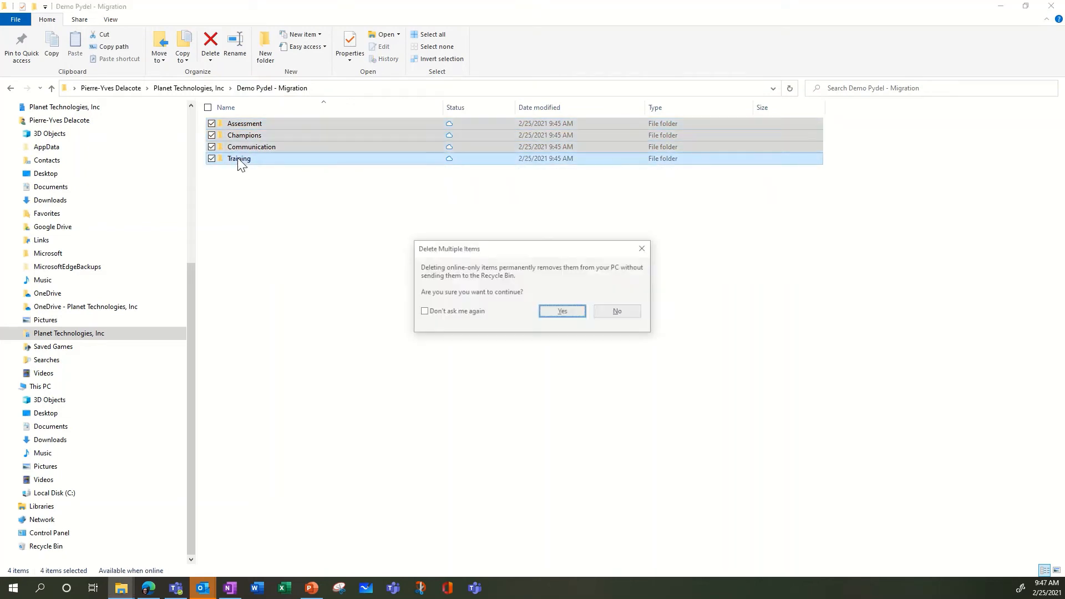
pyautogui.click(563, 312)
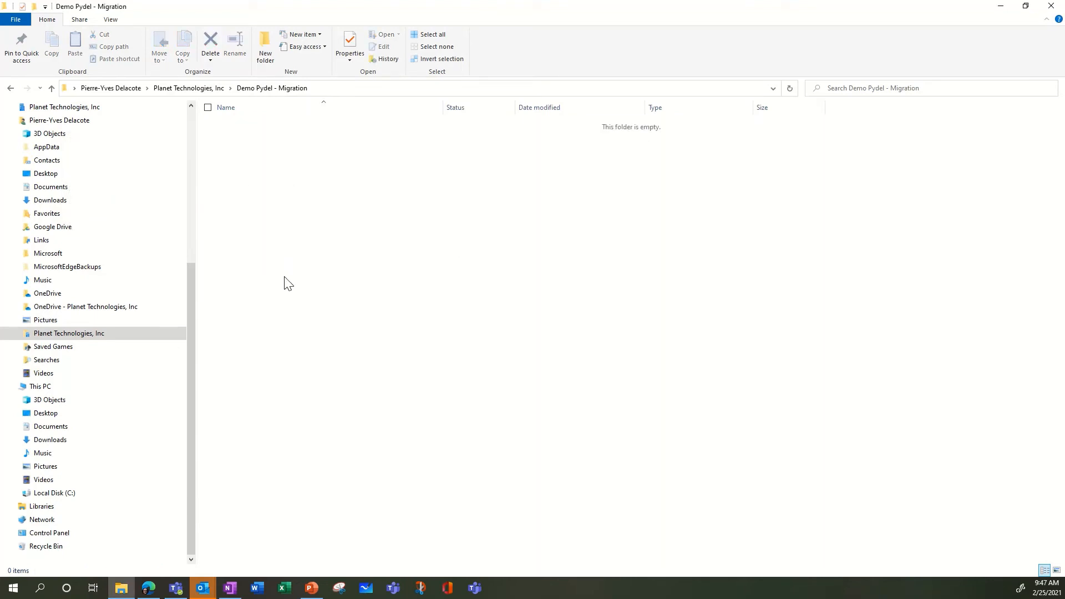
# Return to Teams and reload the Migration channel's files several times to check whether the folder deletion has synced
pyautogui.click(1004, 8)
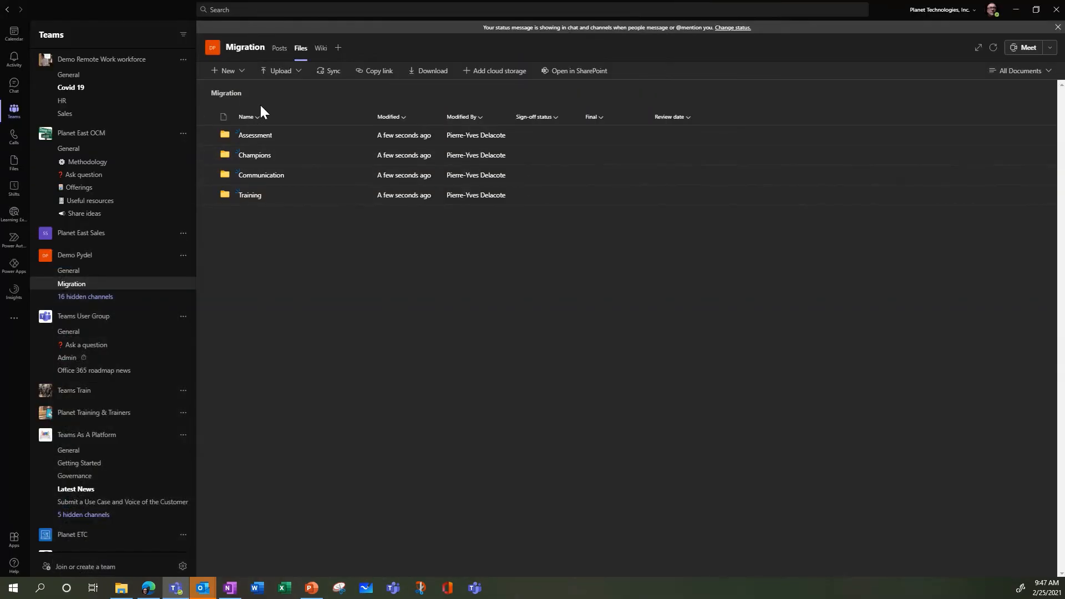
pyautogui.click(280, 49)
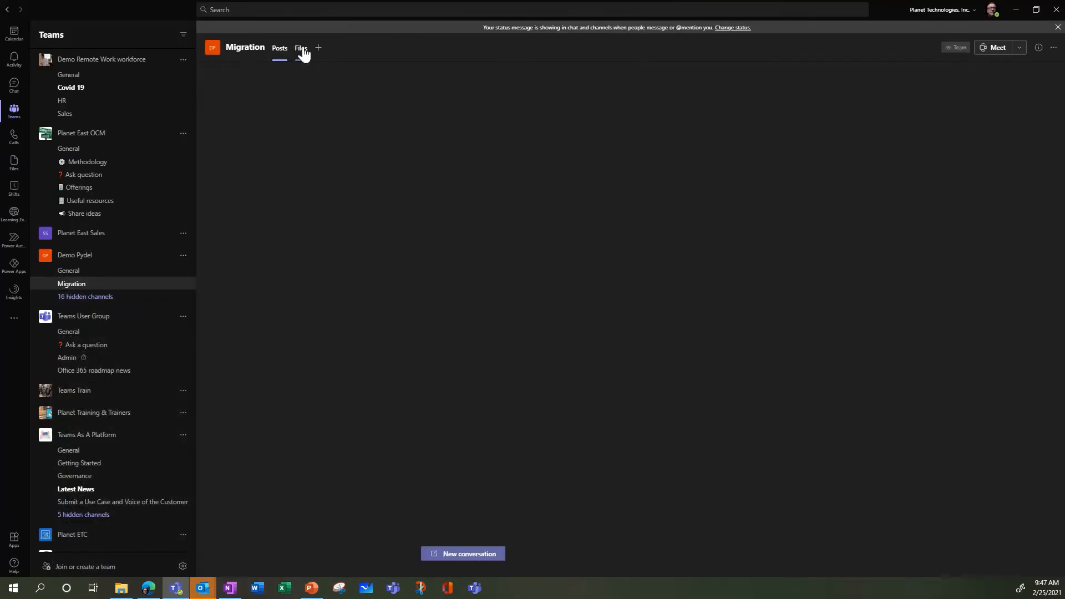
pyautogui.click(303, 49)
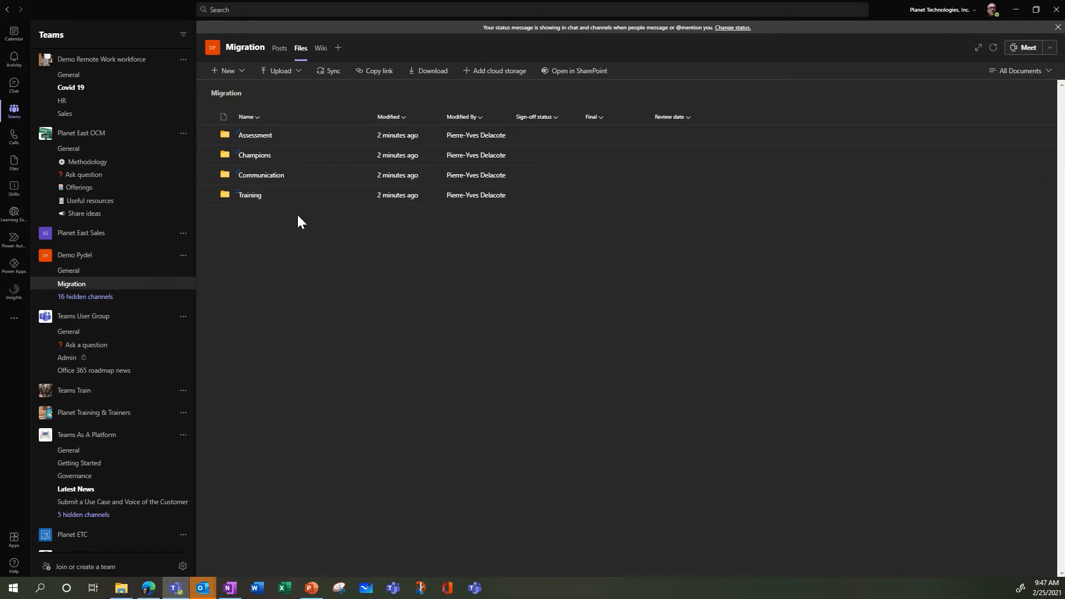
pyautogui.click(279, 54)
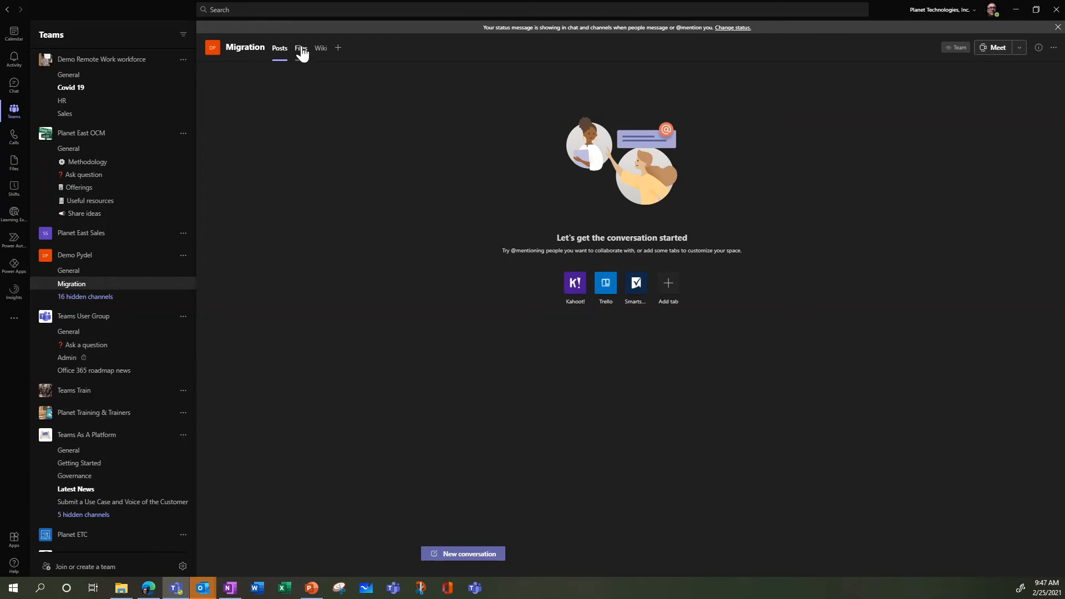
pyautogui.click(301, 50)
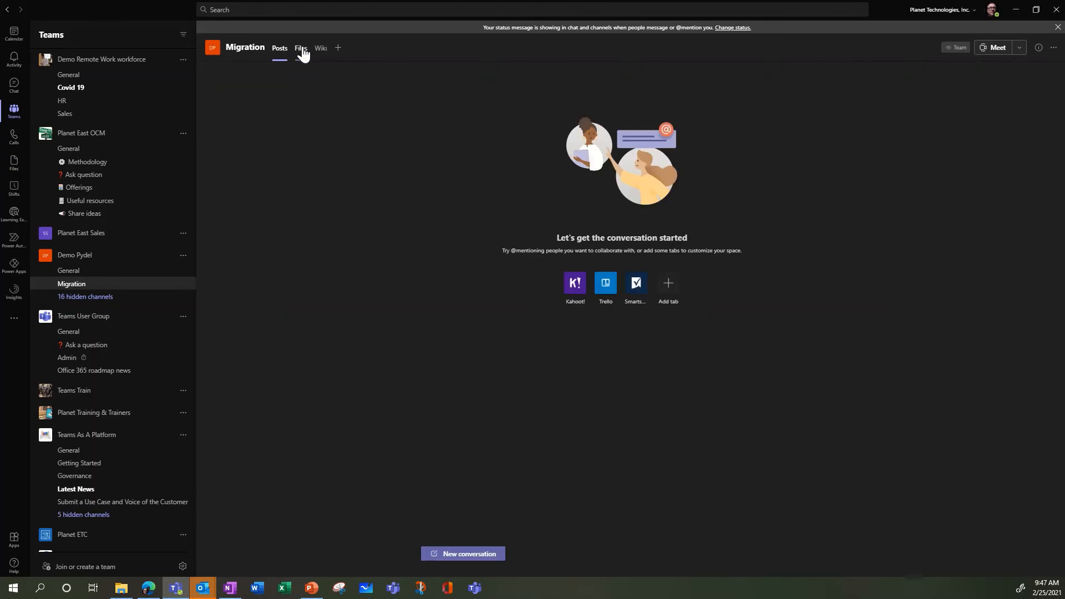
pyautogui.click(303, 51)
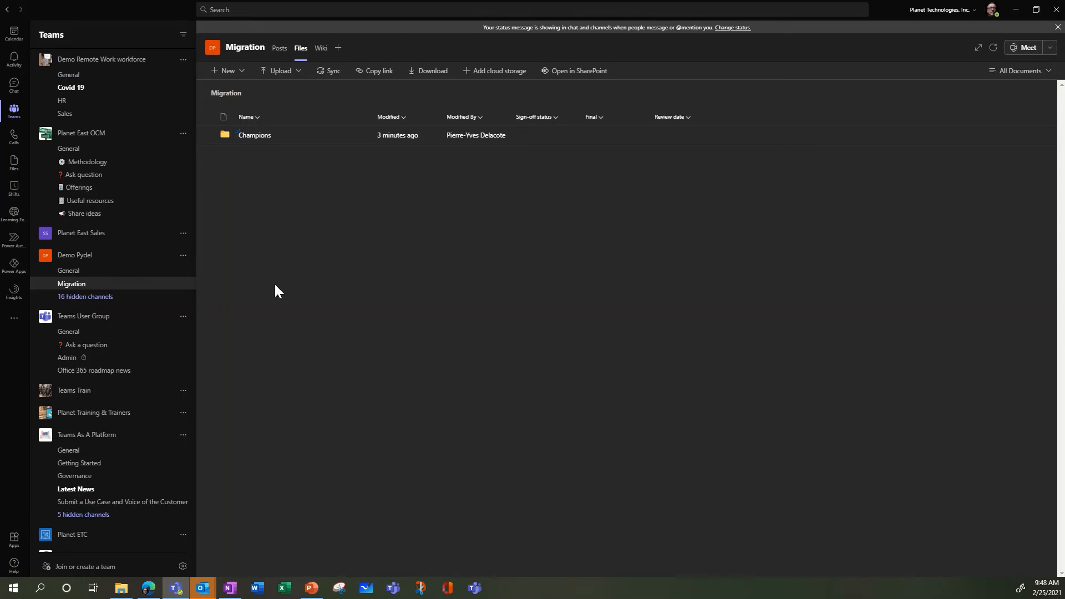
pyautogui.click(280, 48)
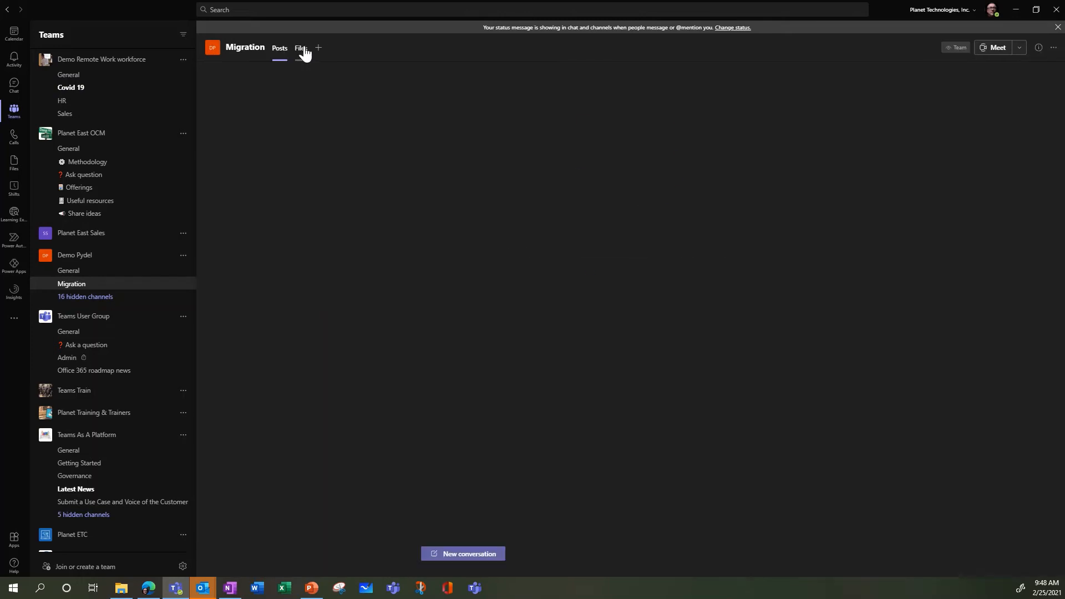
pyautogui.click(301, 49)
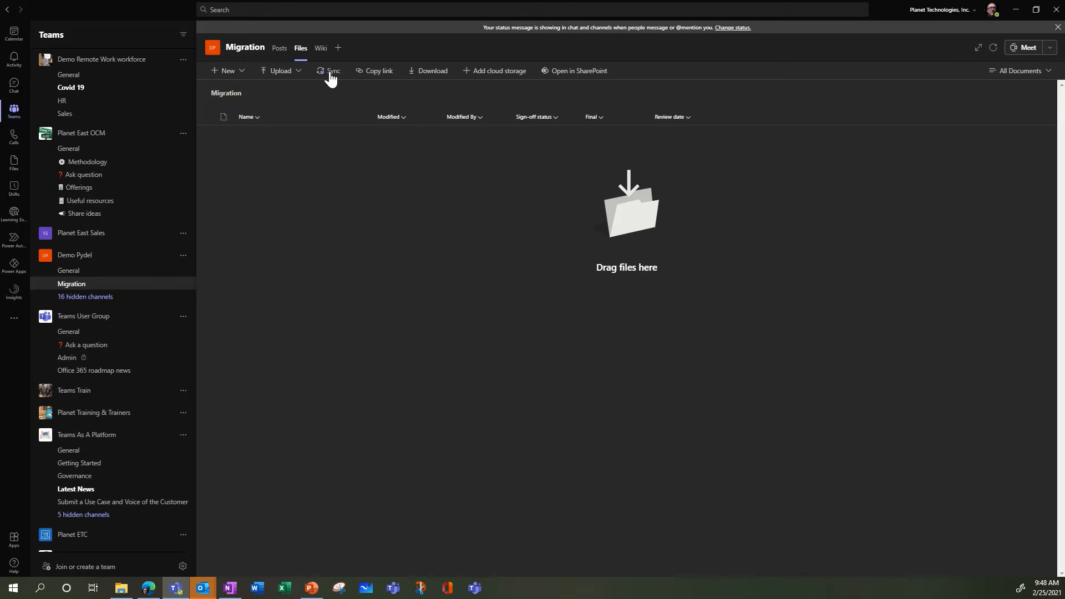
# Switch to File Explorer, reopen the synced Demo Pydel - Migration folder, and place its window unmaximized beside free space over Teams
pyautogui.moveTo(131, 589)
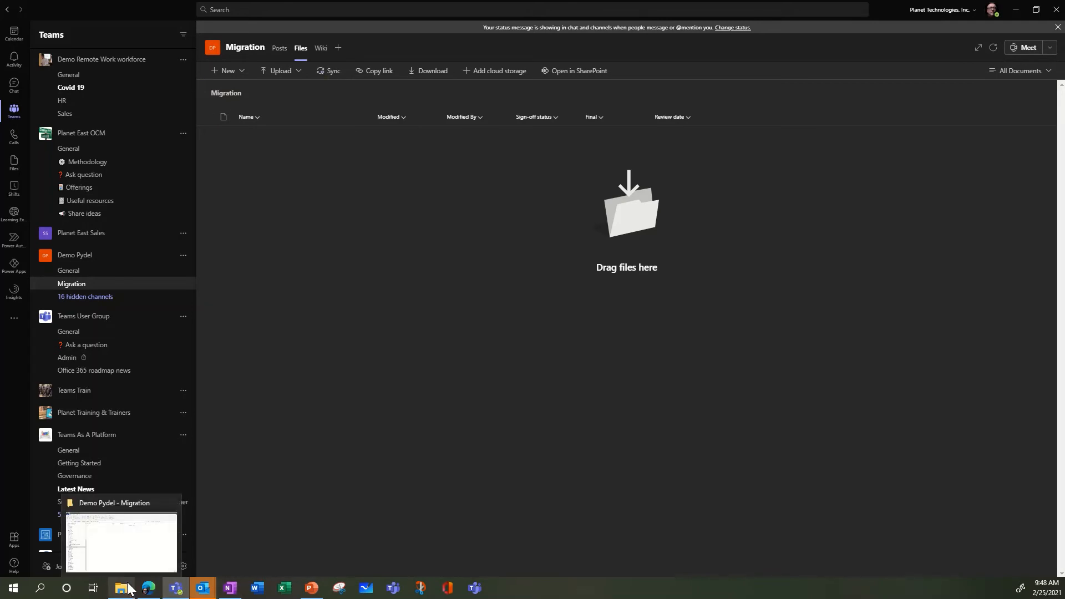
pyautogui.click(141, 547)
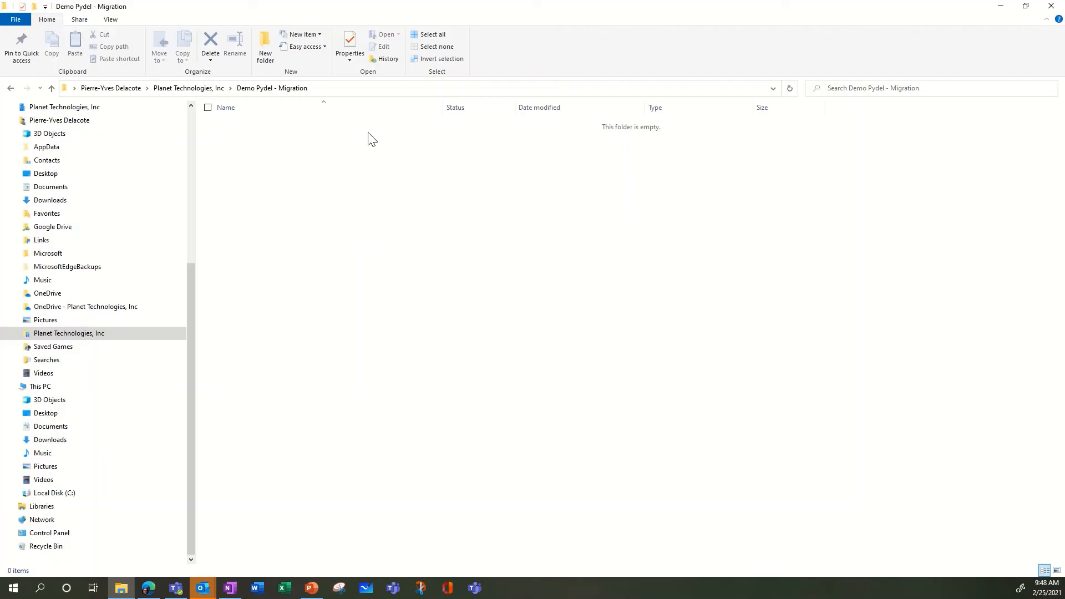
pyautogui.click(63, 333)
pyautogui.doubleClick(292, 123)
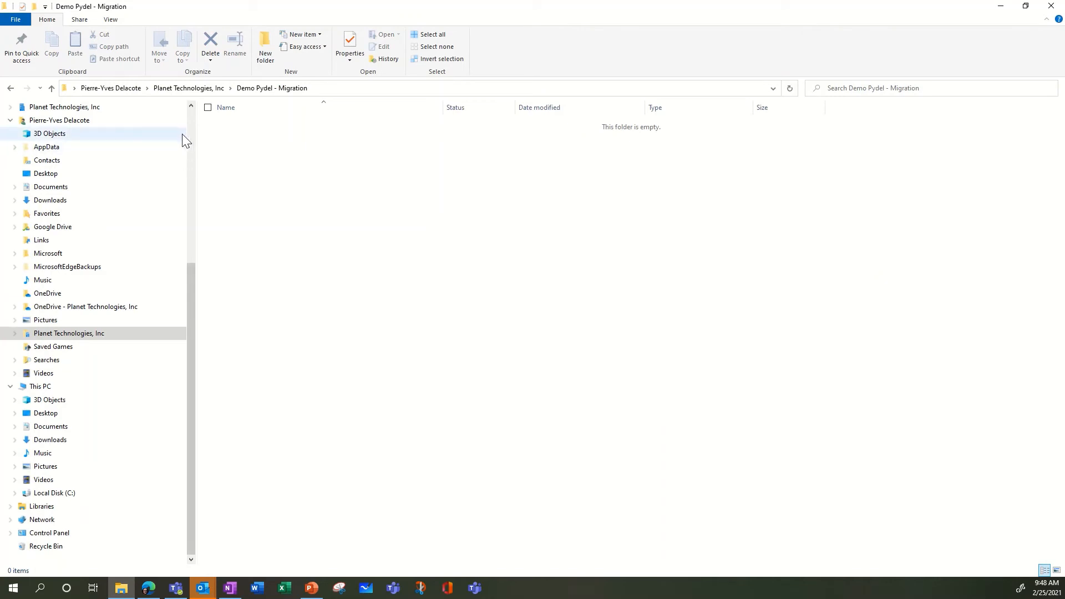
pyautogui.moveTo(261, 5); pyautogui.dragTo(828, 82)
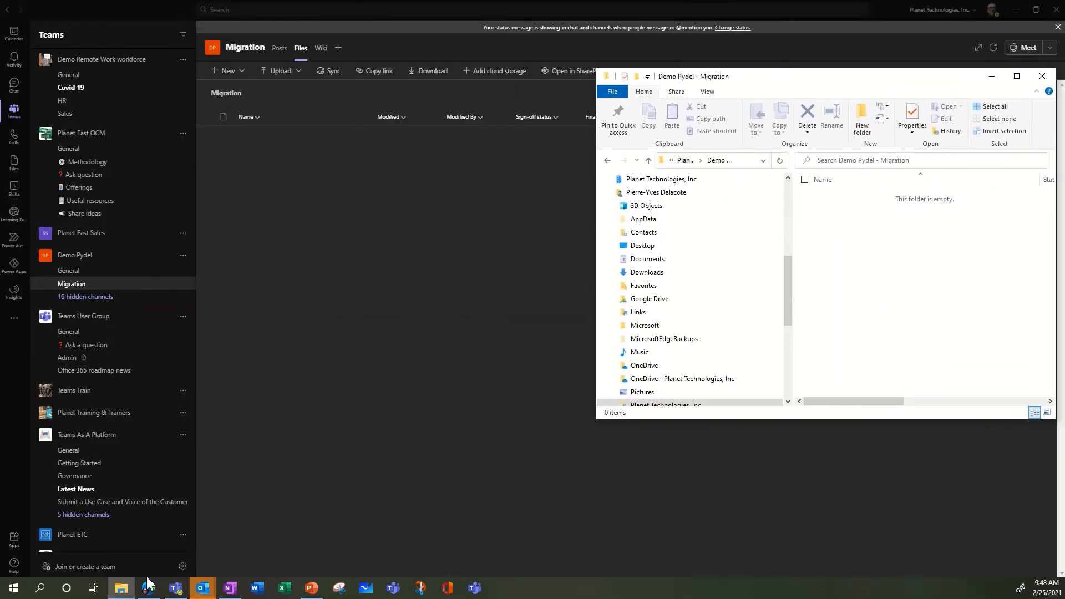
# Open a second File Explorer window and go to the local Migration folder inside Documents
pyautogui.moveTo(126, 591)
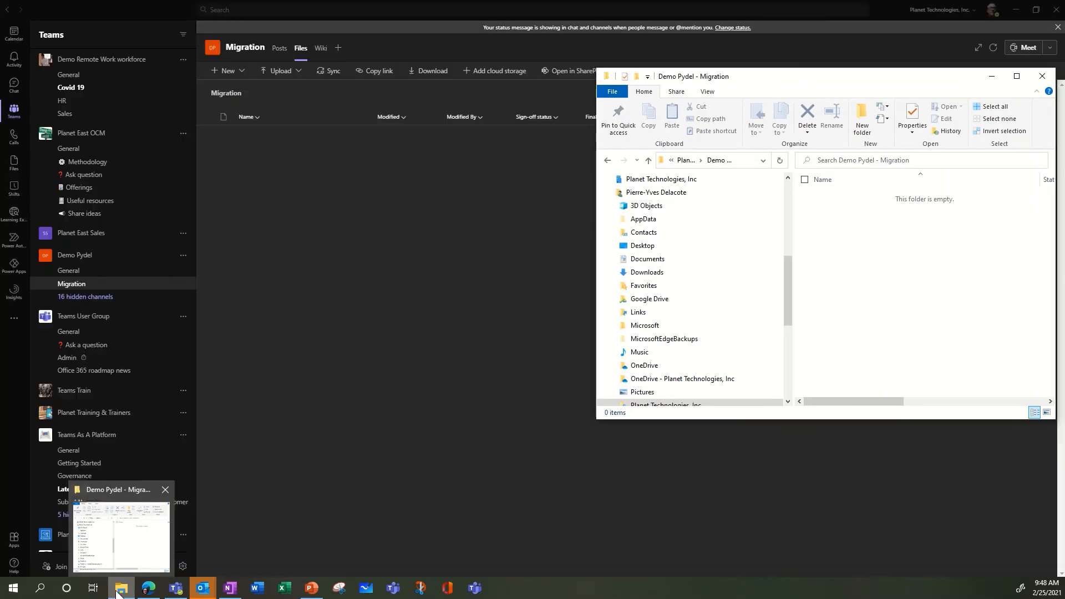
pyautogui.rightClick(119, 591)
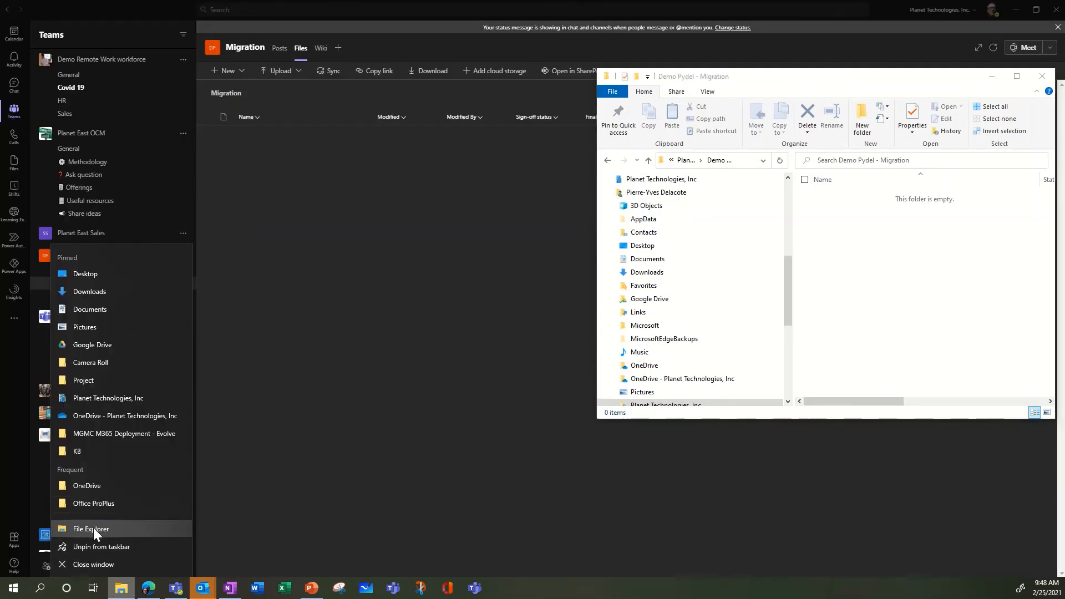
pyautogui.click(93, 528)
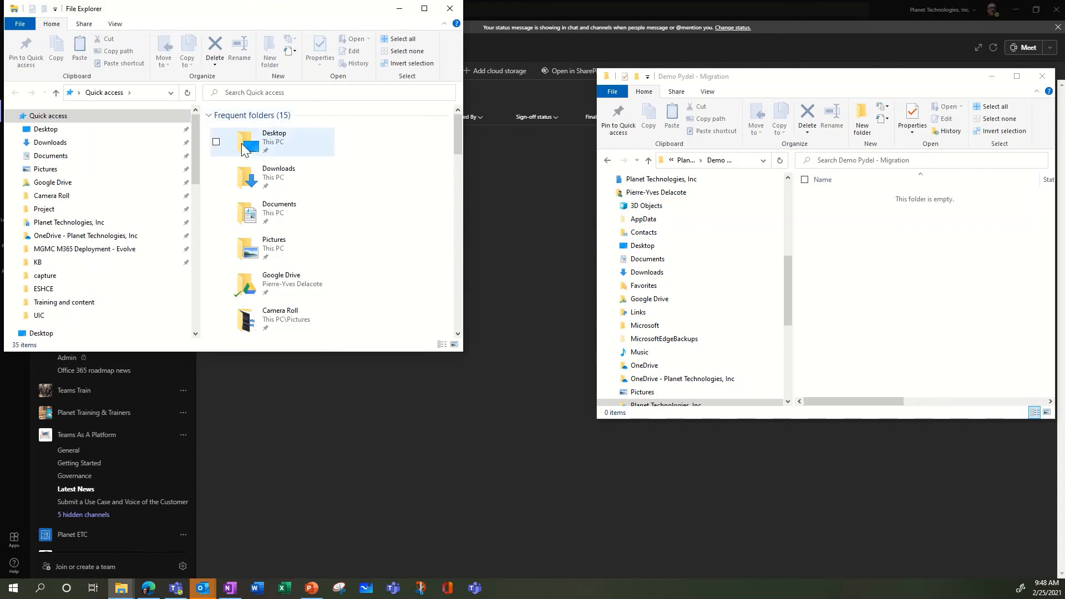
pyautogui.click(61, 159)
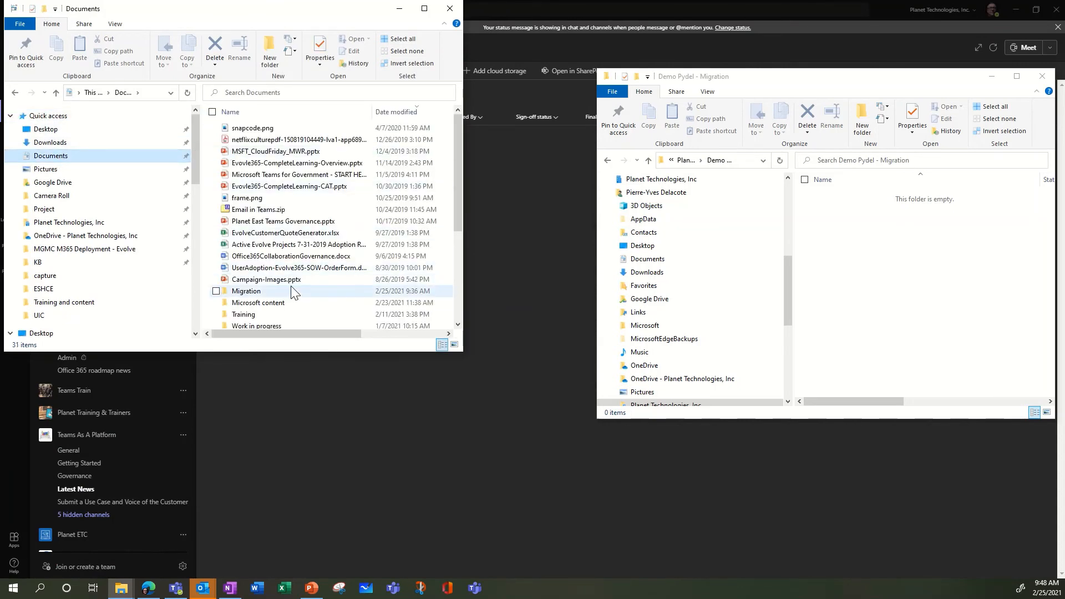
pyautogui.scroll(-1, 278, 283)
pyautogui.doubleClick(252, 265)
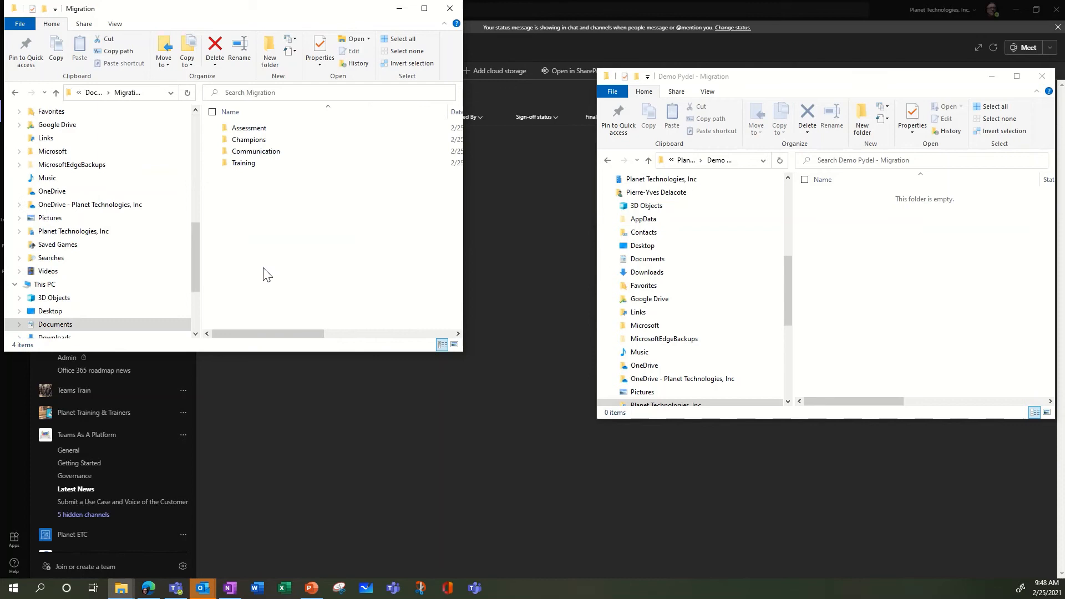
# Copy the Assessment, Champions, Communication and Training folders from the local Migration folder into the synced Demo Pydel - Migration folder
pyautogui.click(251, 130)
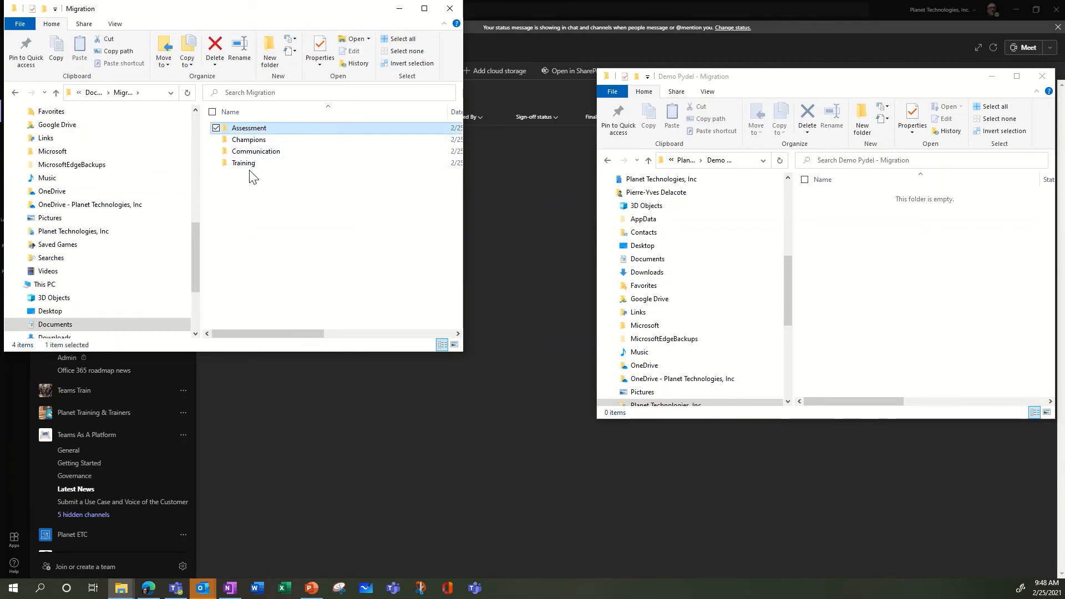
pyautogui.keyDown('shift'); pyautogui.click(246, 163); pyautogui.keyUp('shift')
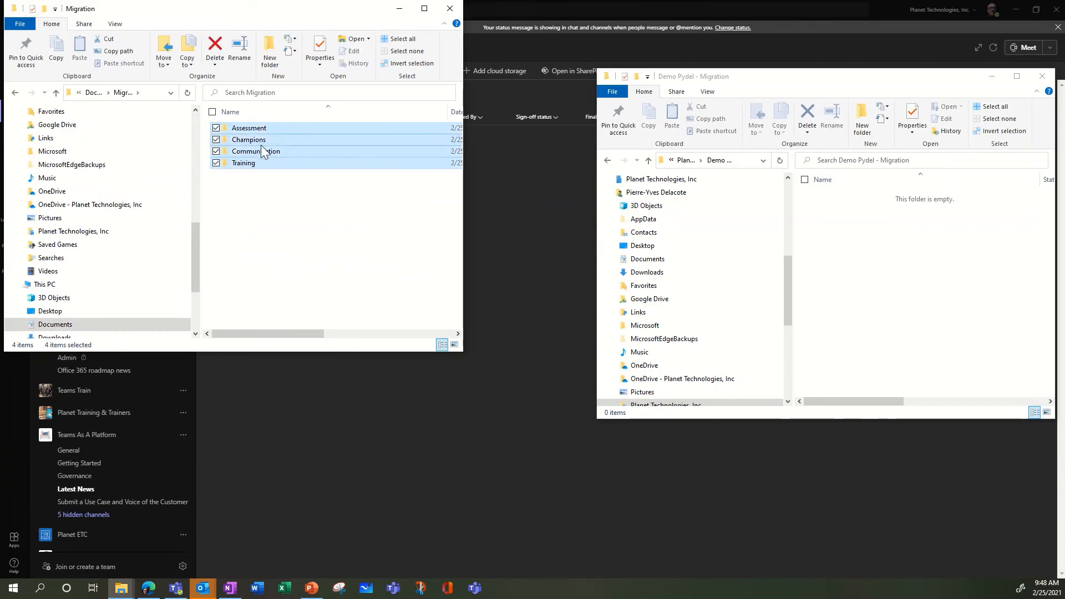
pyautogui.moveTo(261, 144); pyautogui.dragTo(930, 277)
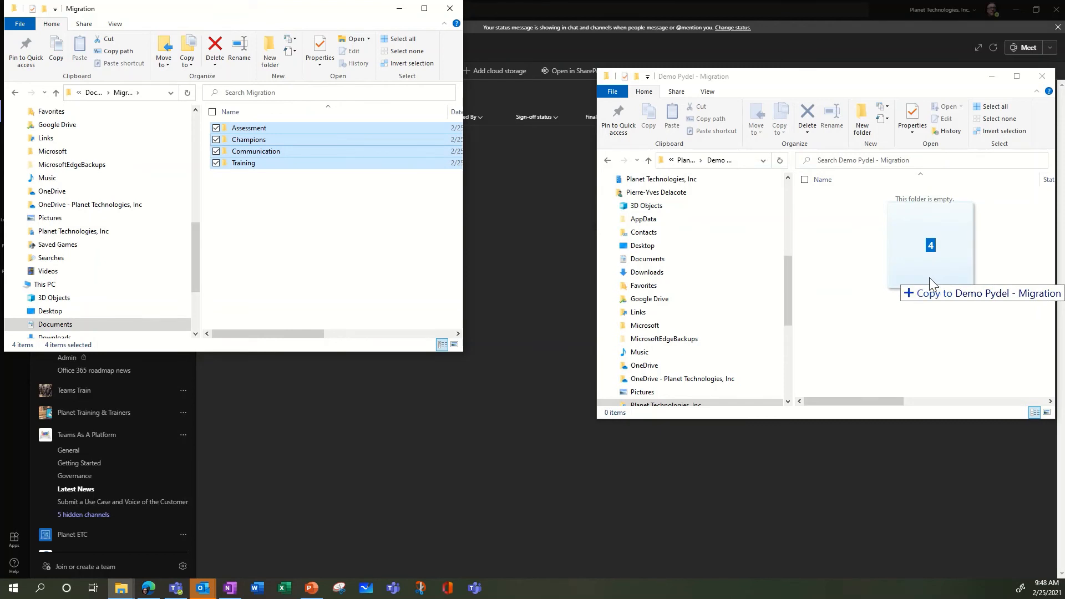
pyautogui.moveTo(929, 280); pyautogui.dragTo(926, 282)
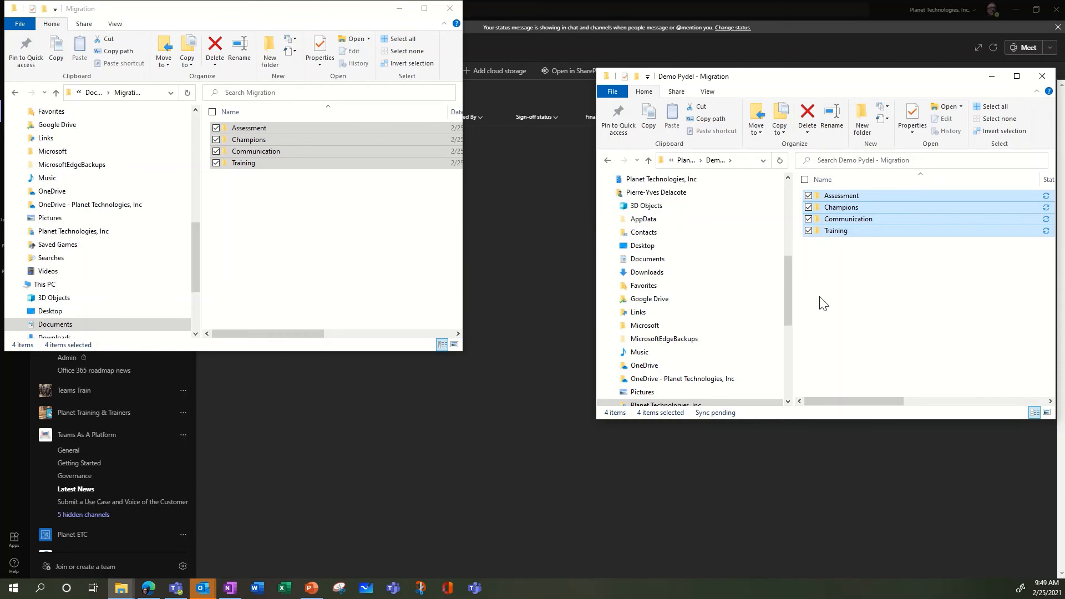
# Return to Teams, reload the Migration channel's files to check the copied folders, and open the Assessment folder
pyautogui.click(540, 346)
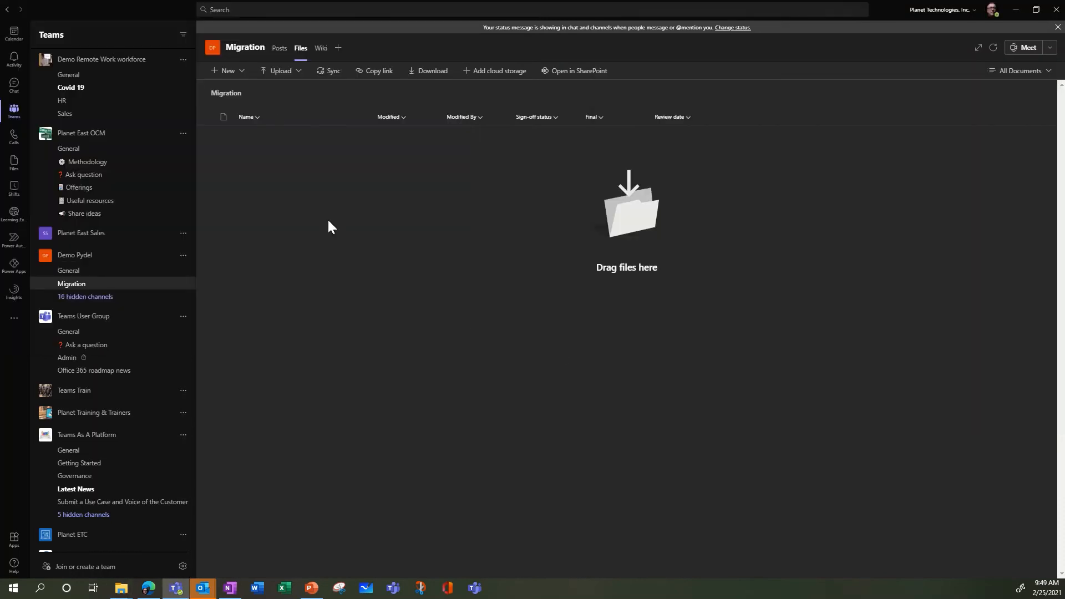
pyautogui.click(280, 50)
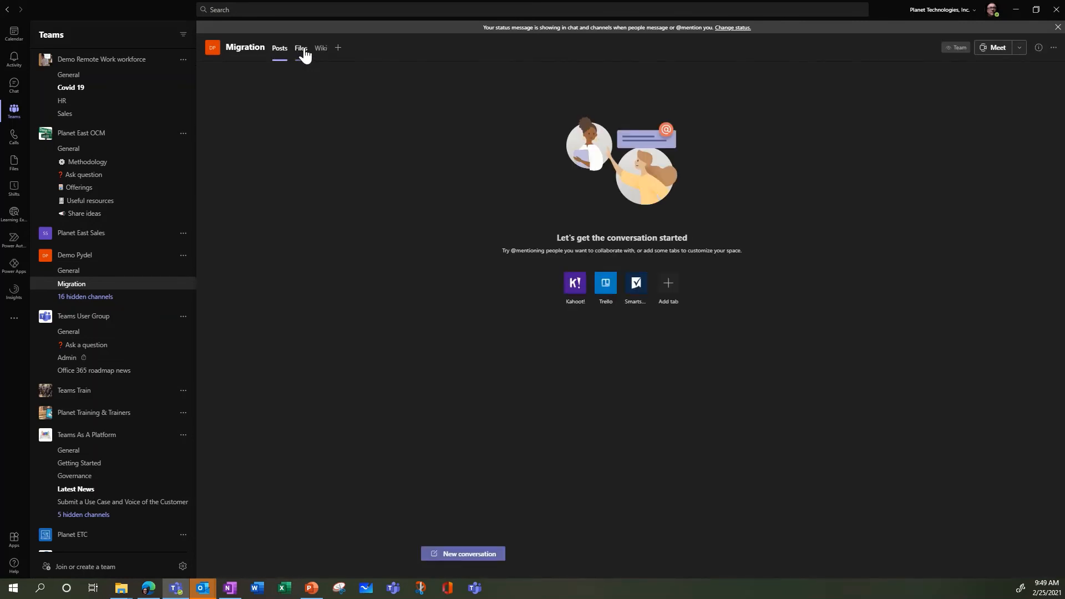
pyautogui.click(301, 49)
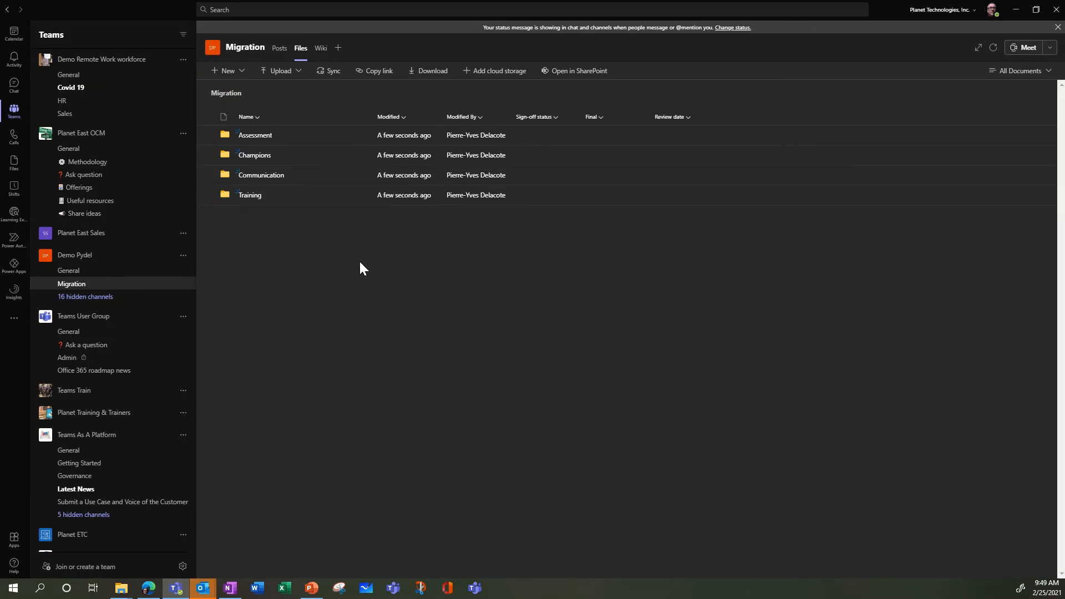
pyautogui.click(256, 136)
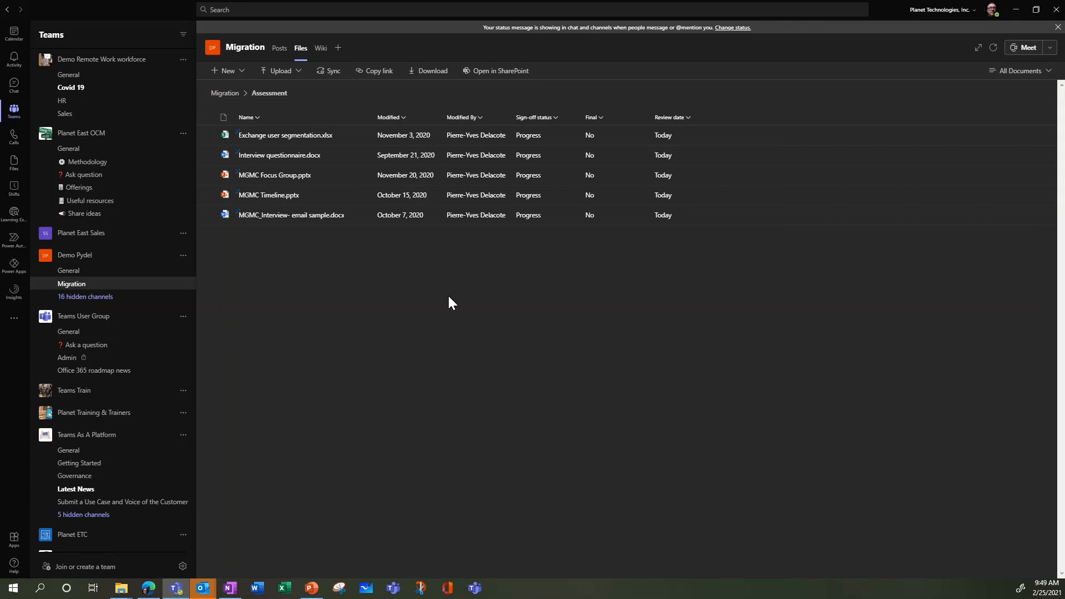
# Switch back to File Explorer and bring both the local Migration and the synced Demo Pydel - Migration windows in front of Teams
pyautogui.click(121, 588)
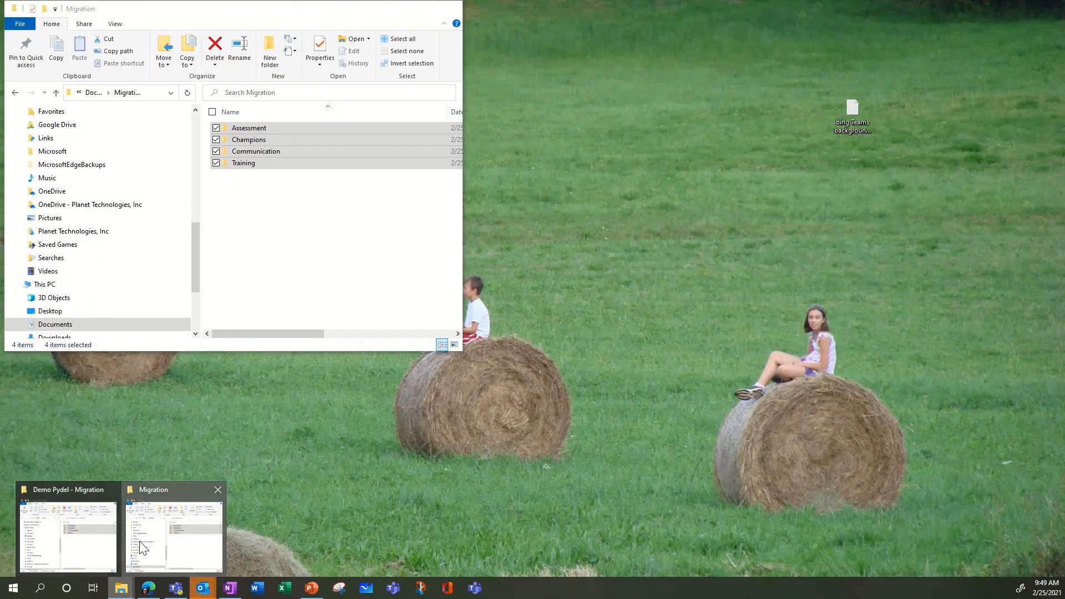
pyautogui.click(136, 546)
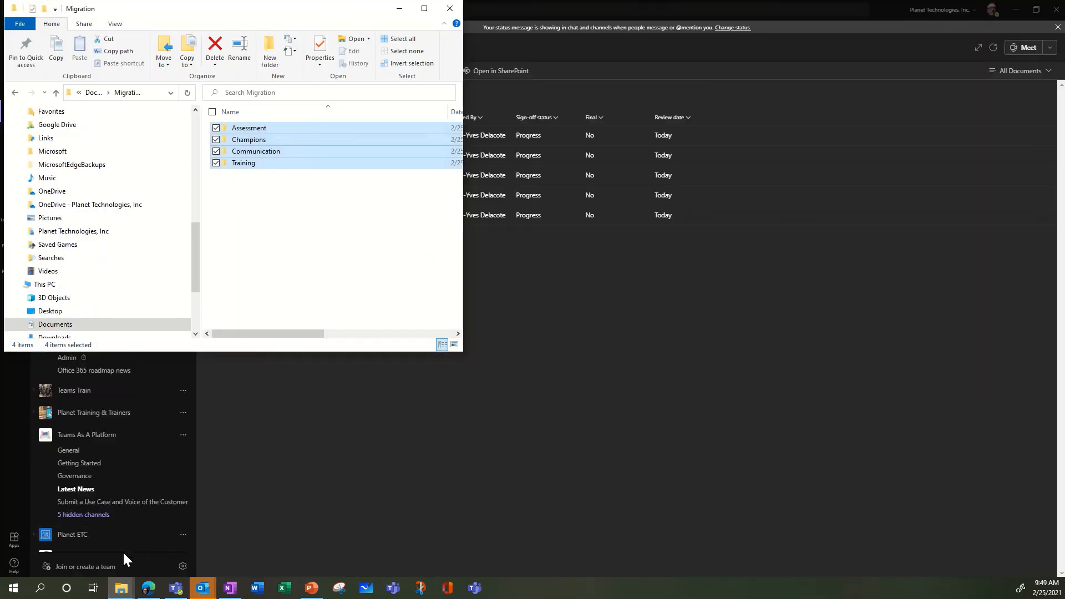
pyautogui.click(122, 591)
pyautogui.click(90, 554)
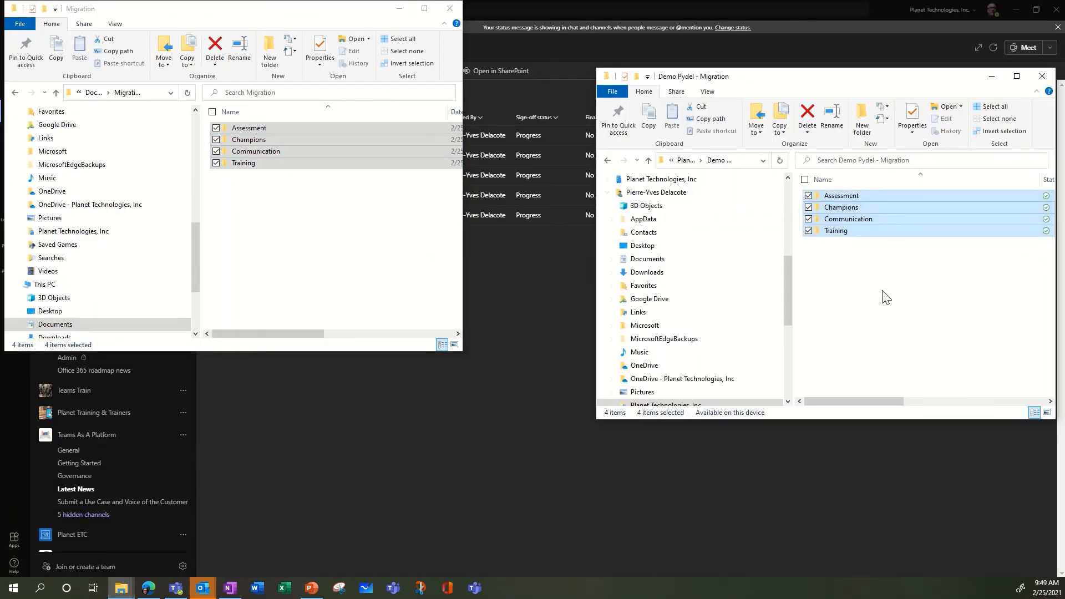